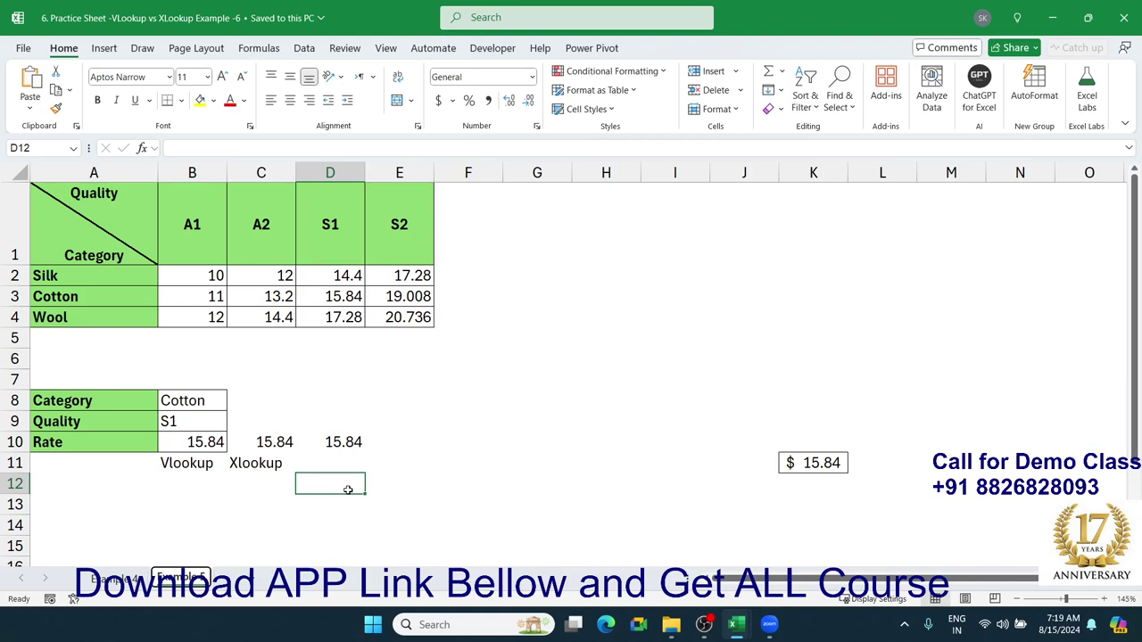
Step: Show the ribbon KeyTips with Alt while both lookups return 15.84 for Cotton S1
key("alt")
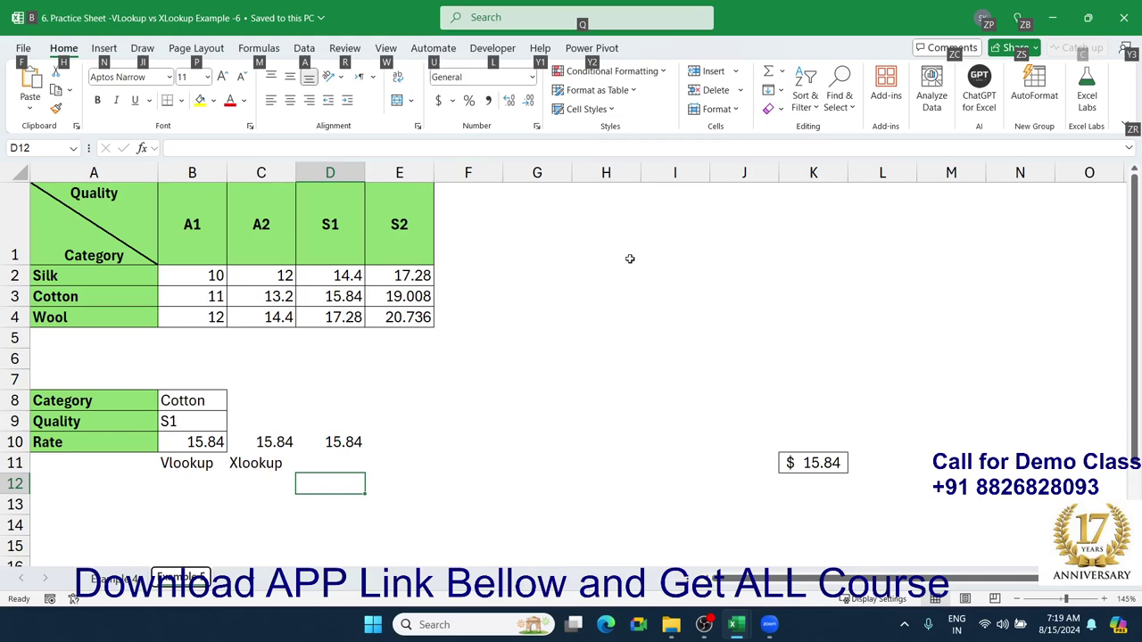
Step: On the Example 4 sheet, review the VLOOKUP in G12 and the XLOOKUP in G8
left_click(145, 582)
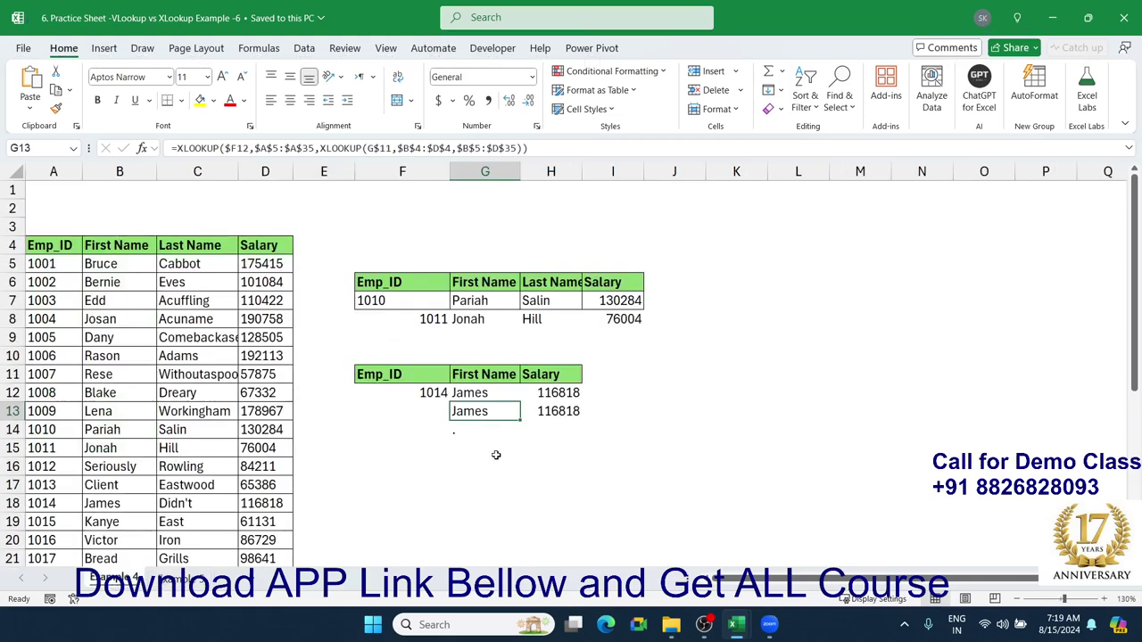
left_click(496, 393)
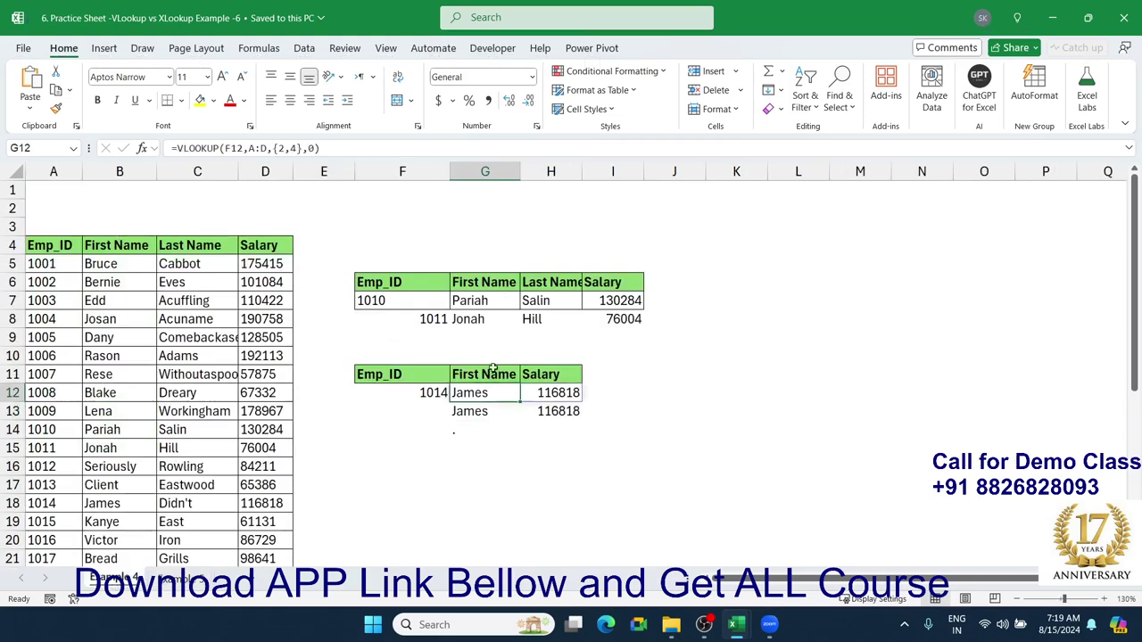
left_click(490, 319)
double_click(490, 319)
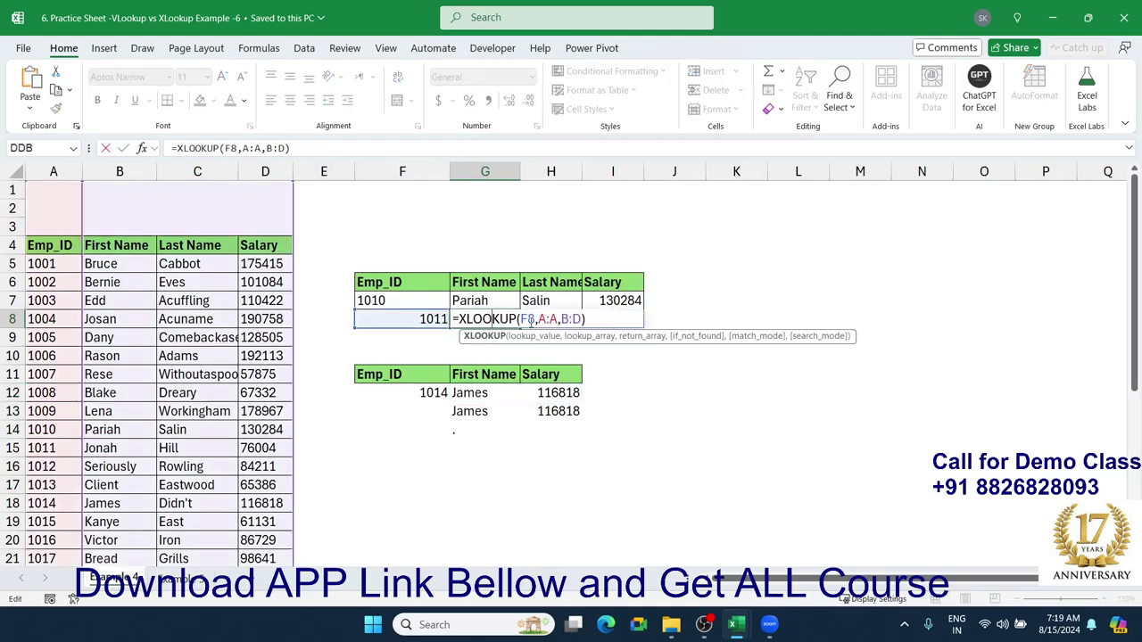
key("Escape")
Step: Re-enter G7's VLOOKUP with column list {2,3,4} as an array formula
double_click(515, 302)
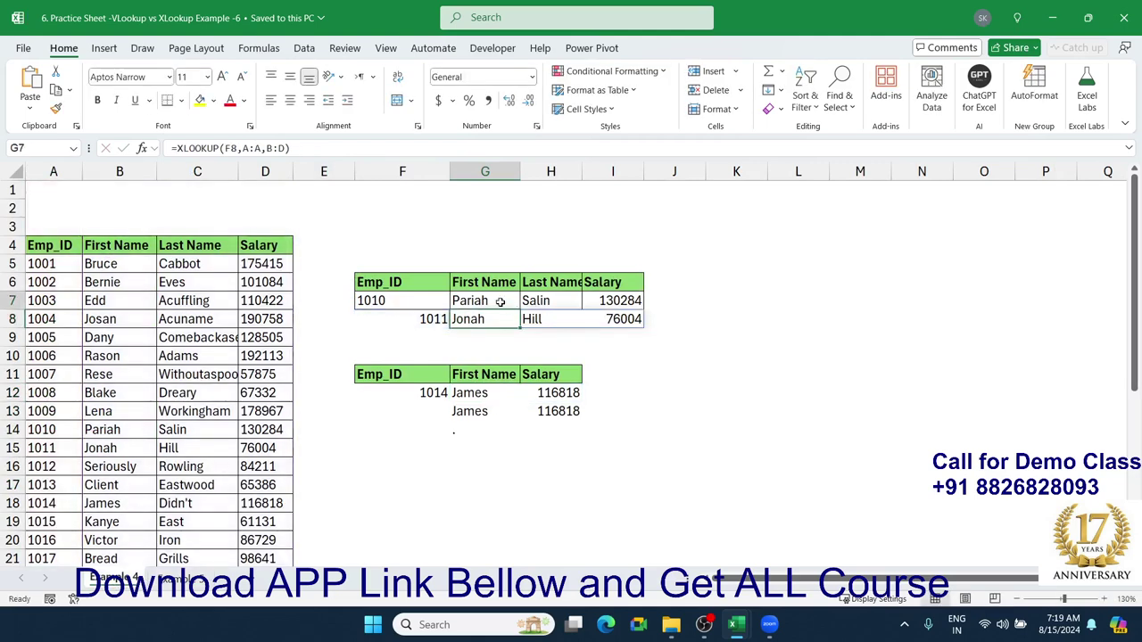
left_click_drag(562, 300, 601, 301)
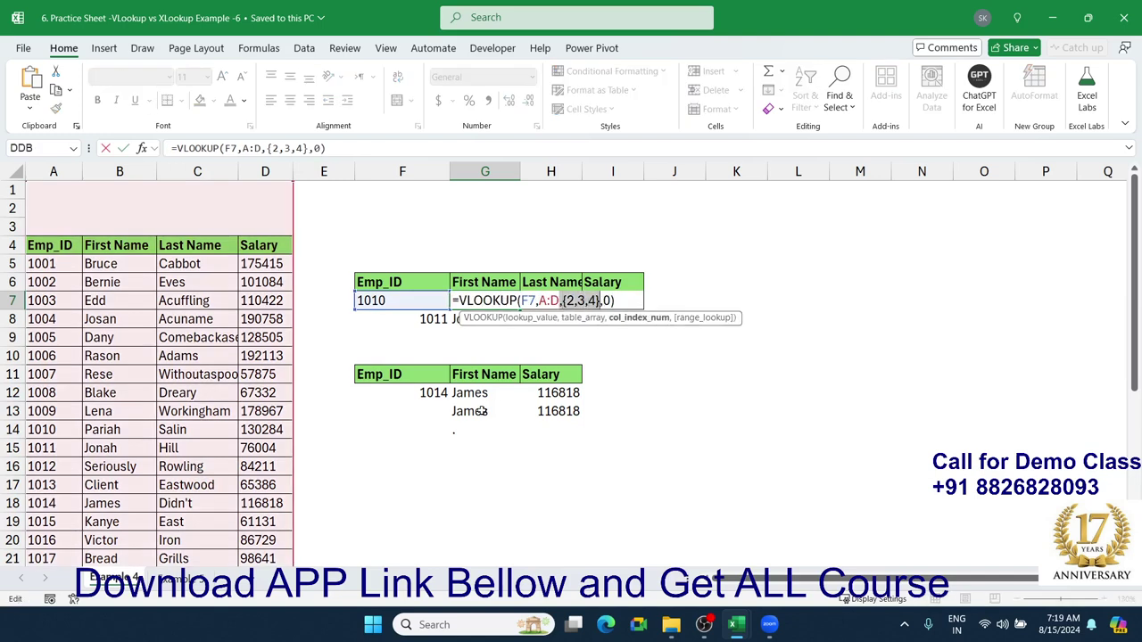
key("ctrl+shift+Return")
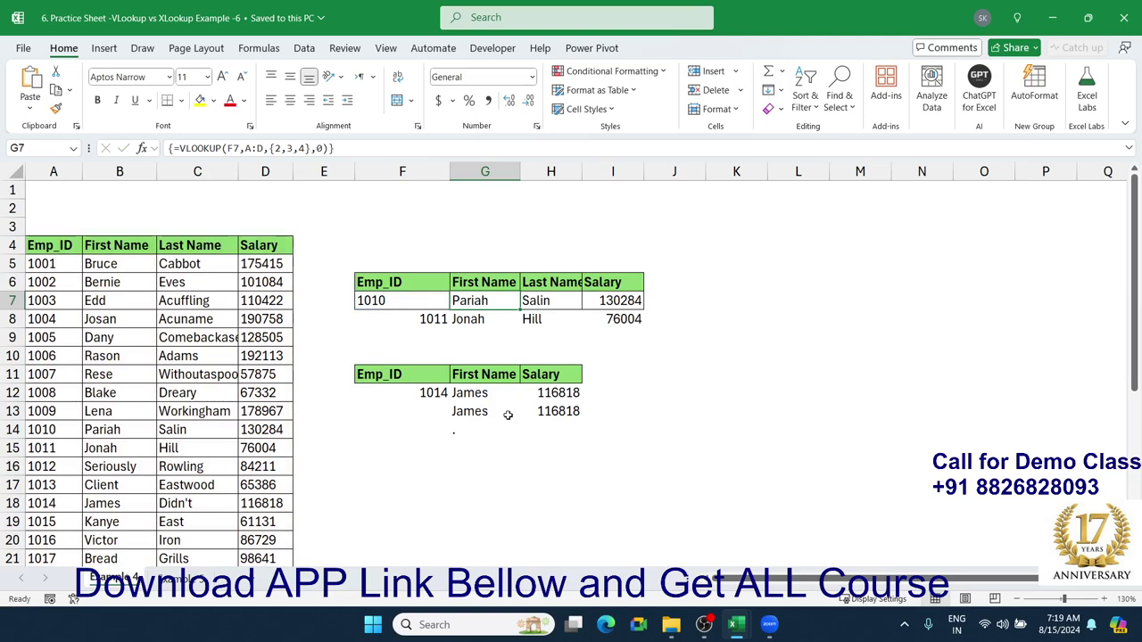
Step: Highlight the First Name to Salary headers and the Last Name entries C4:C9
left_click_drag(125, 245, 247, 245)
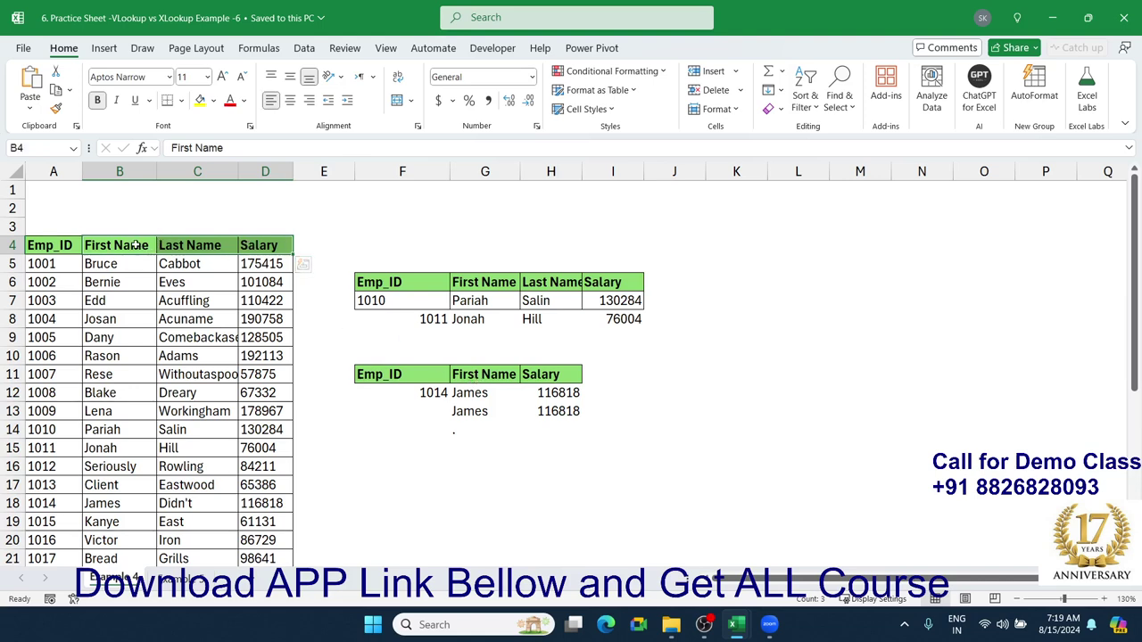
left_click(147, 250)
left_click(270, 248)
left_click_drag(201, 248, 205, 351)
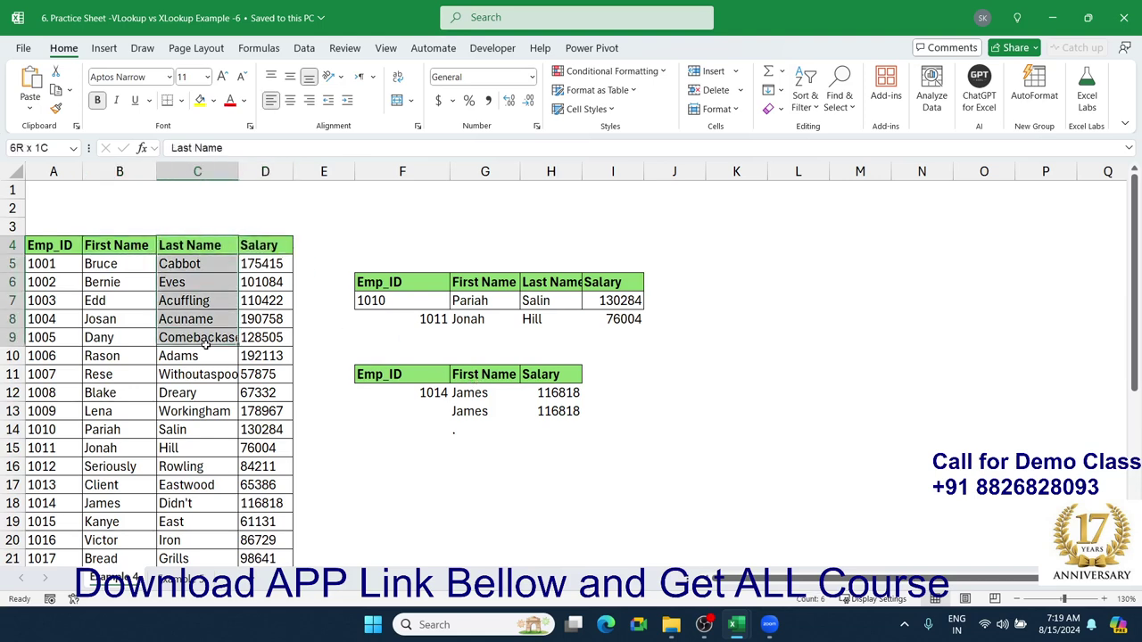
Step: Review G12's {2,4} column list and G8's B:D return range, then return to the rate table
double_click(497, 393)
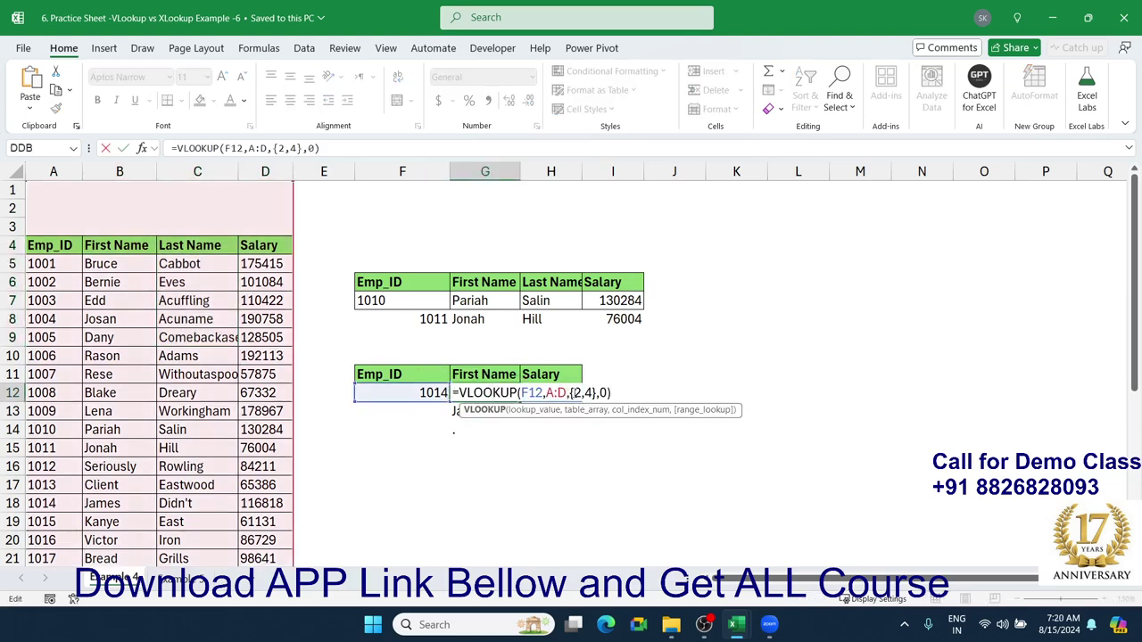
left_click_drag(568, 392, 595, 393)
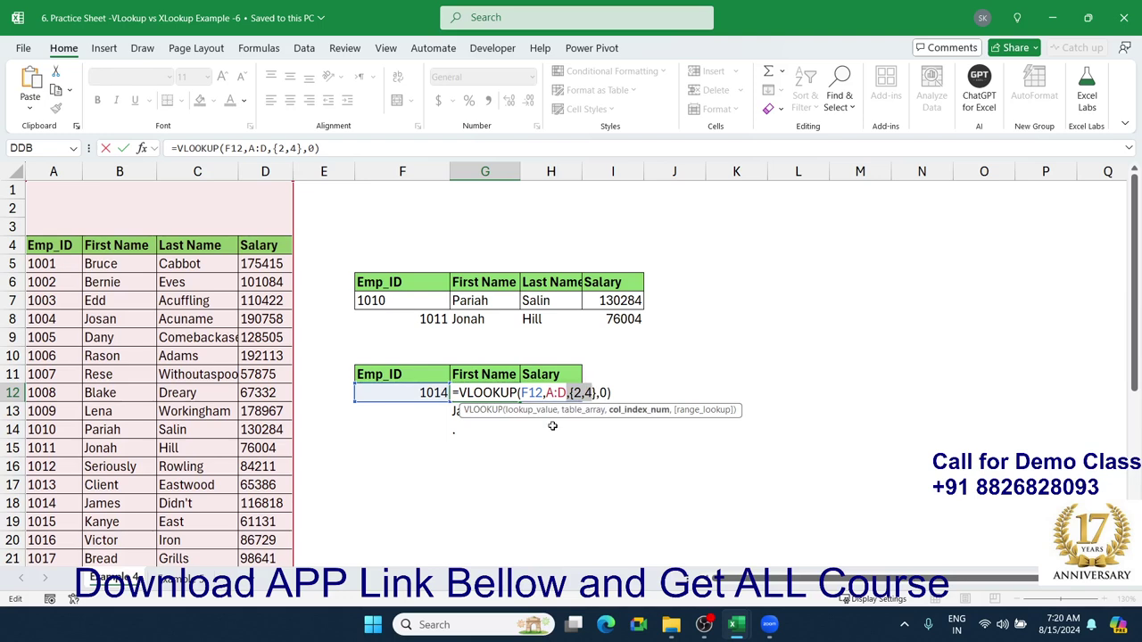
key("Return")
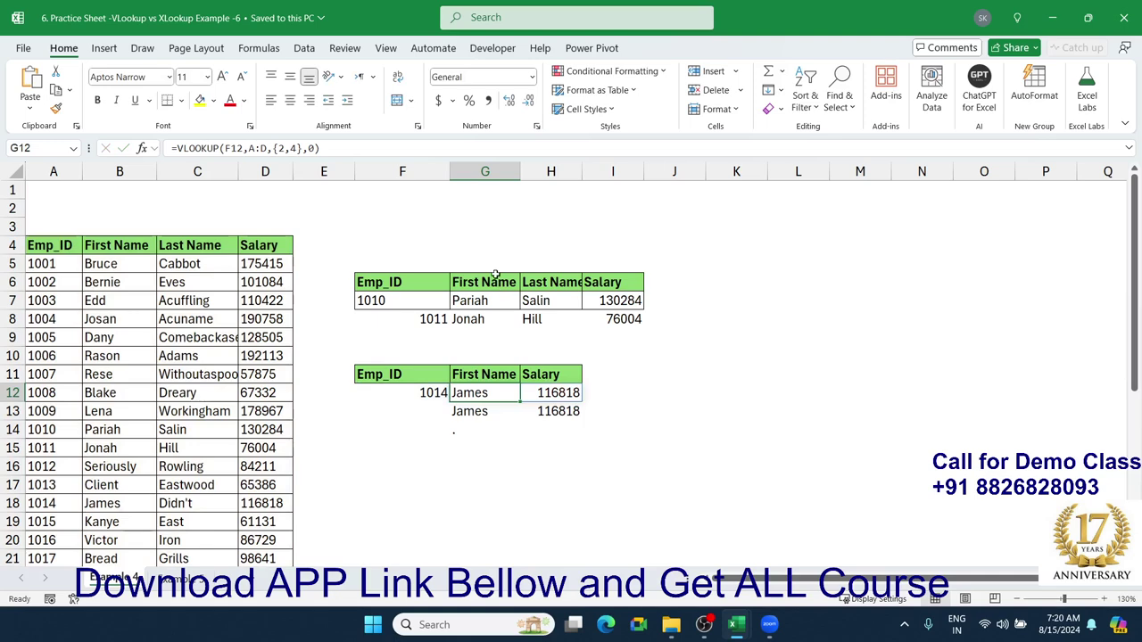
double_click(482, 318)
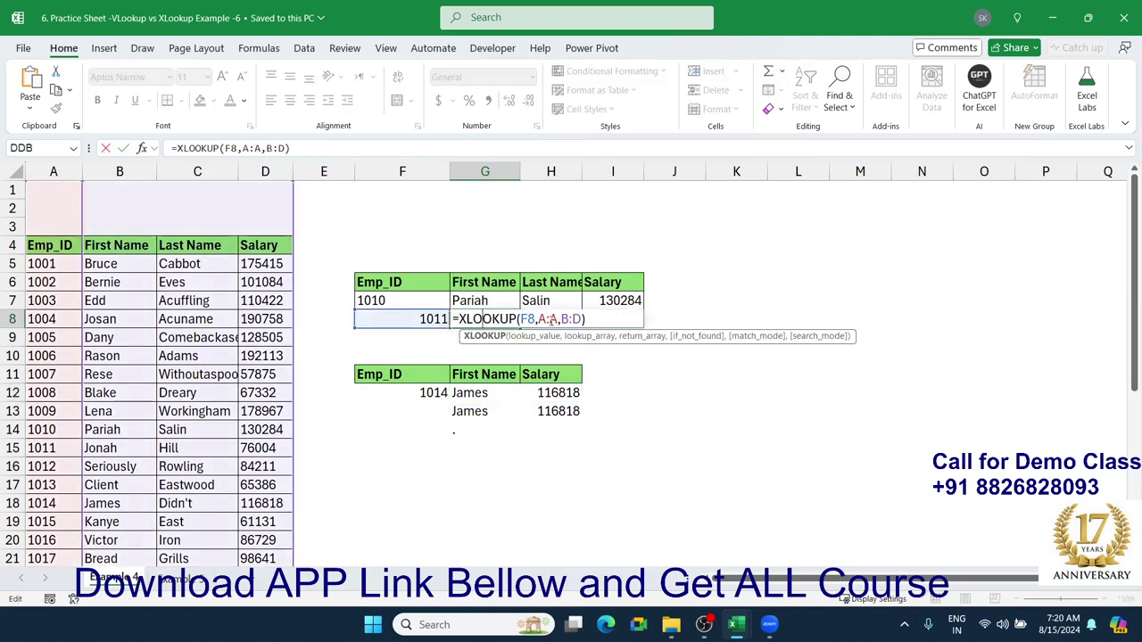
left_click_drag(560, 319, 582, 318)
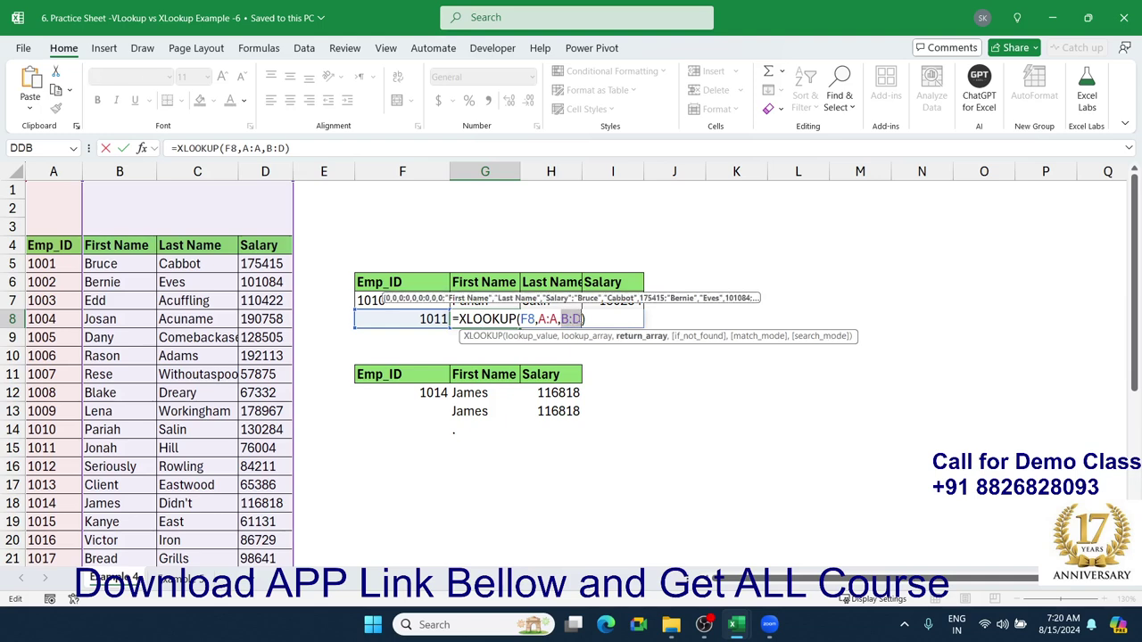
key("Escape")
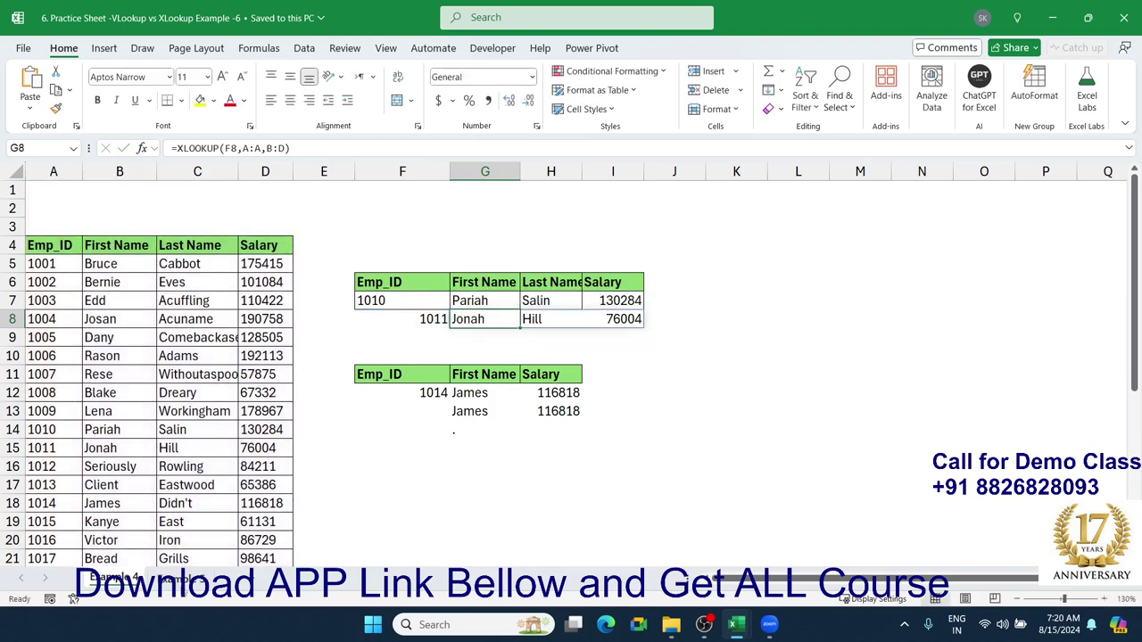
key("ctrl+Page_Up")
left_click(245, 532)
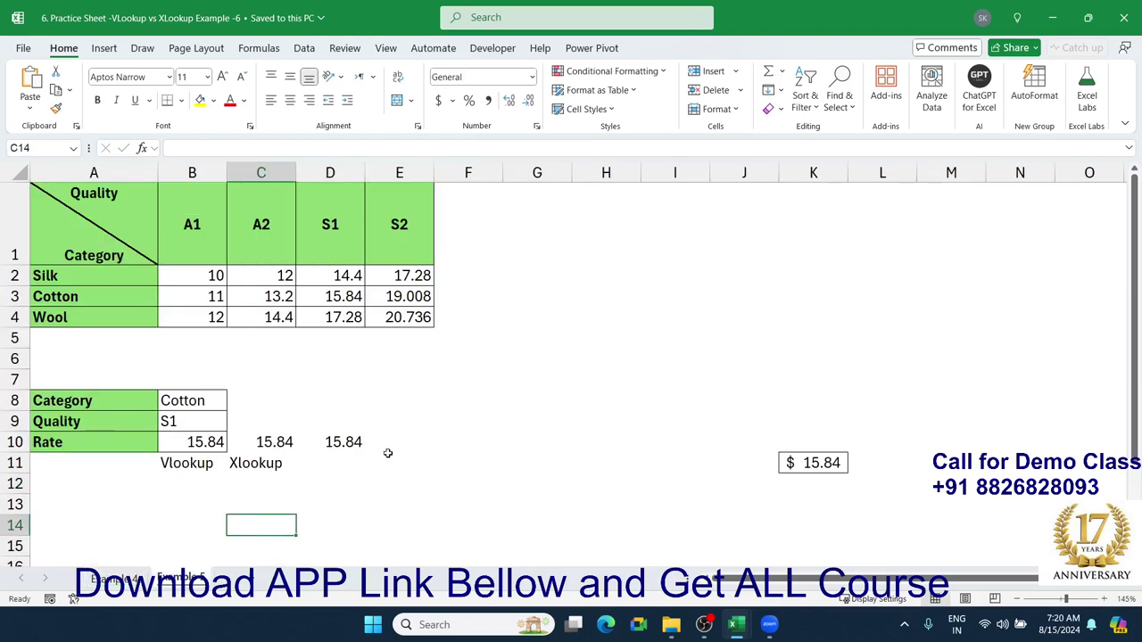
left_click(362, 444)
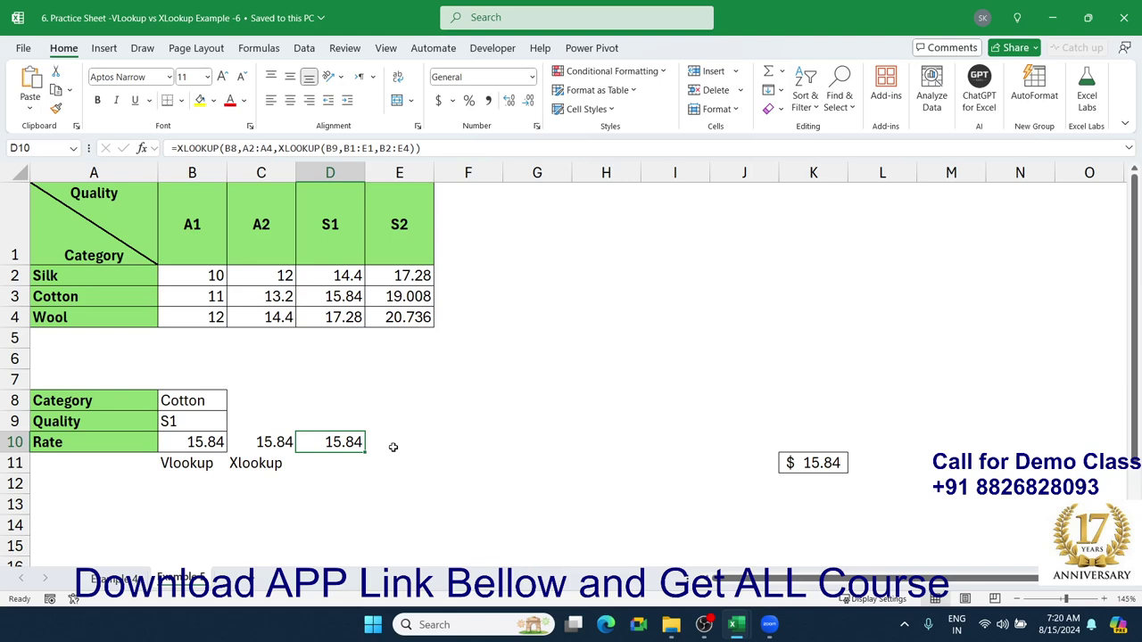
key("Delete")
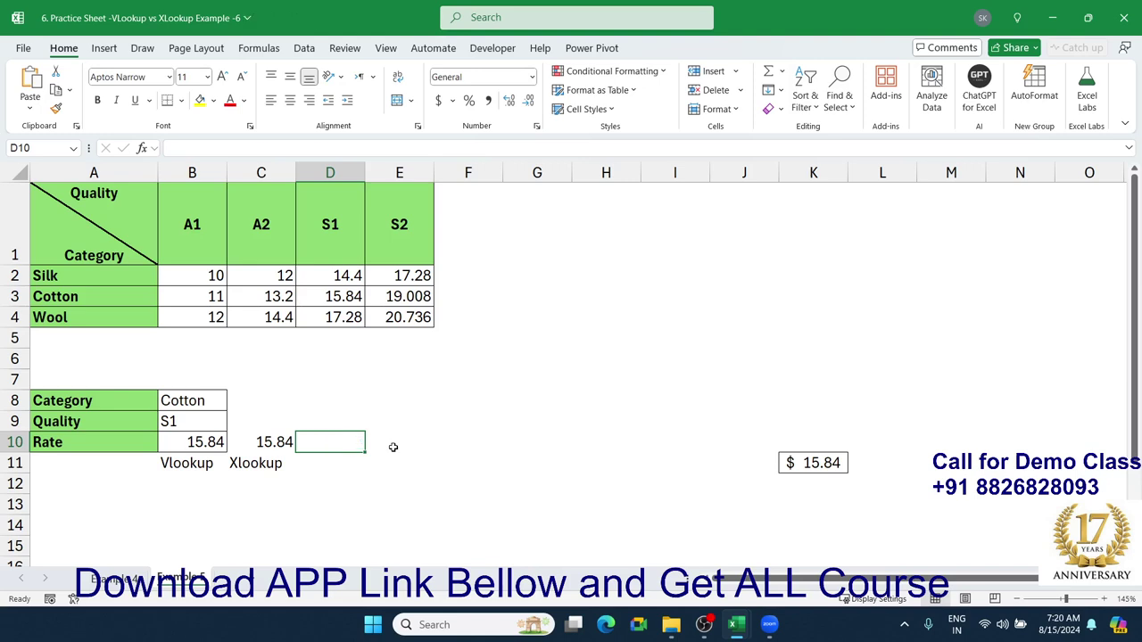
left_click_drag(204, 234, 399, 228)
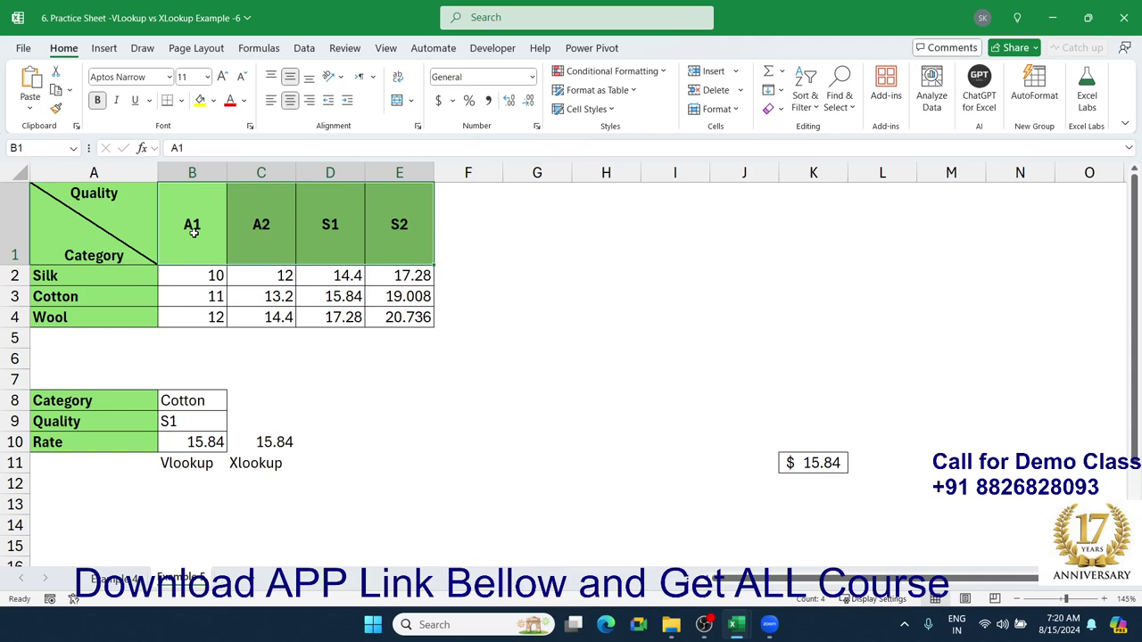
left_click_drag(36, 275, 39, 326)
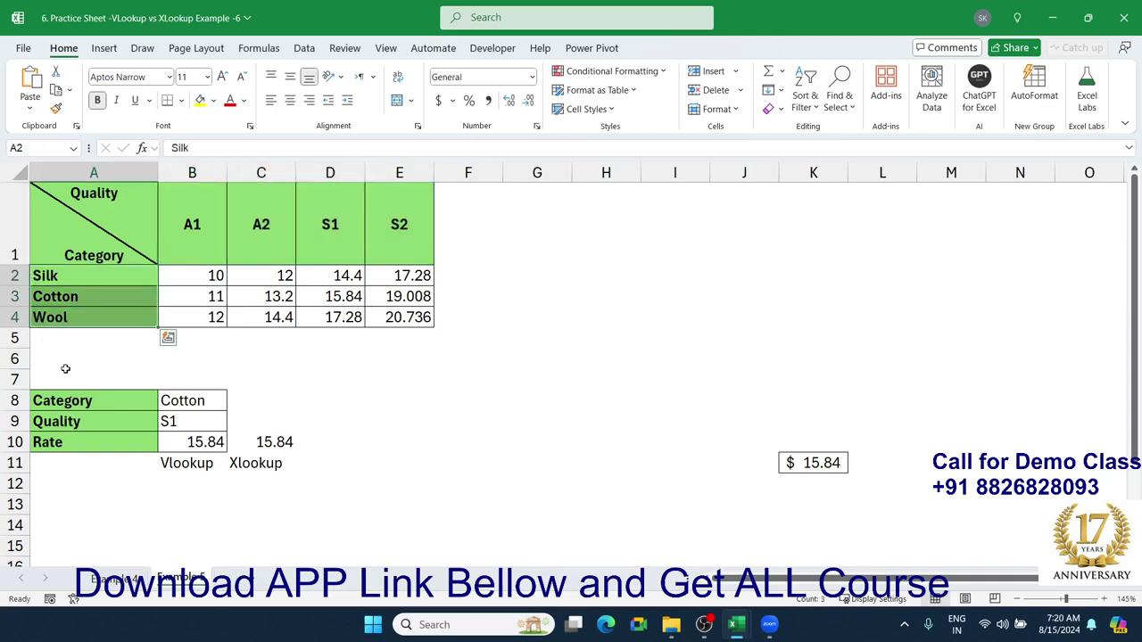
left_click(89, 400)
left_click(163, 401)
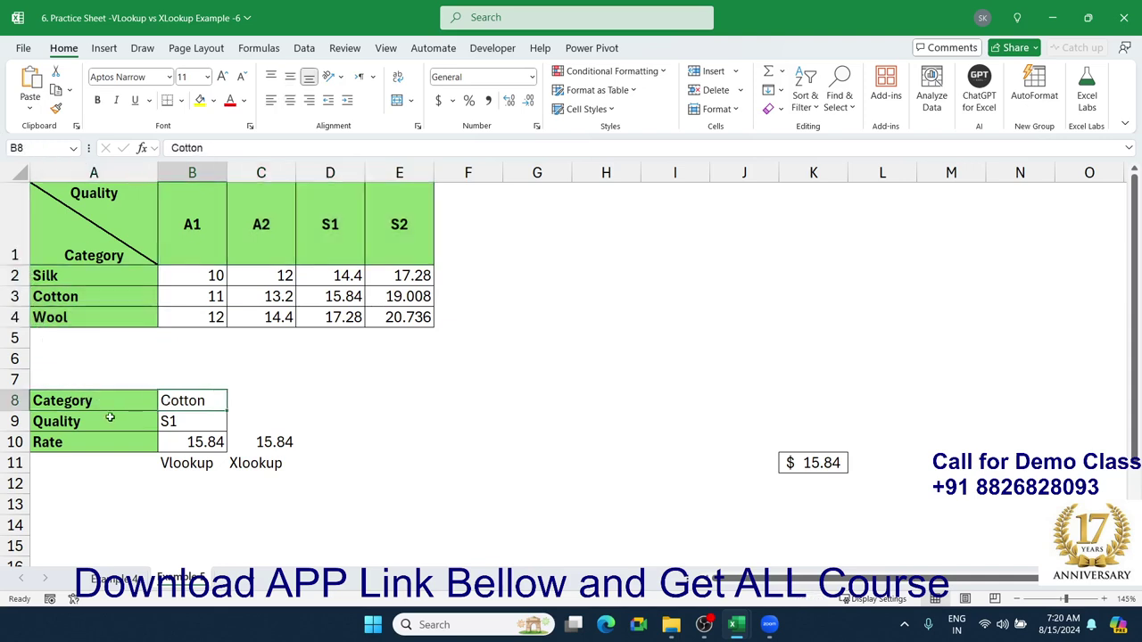
left_click(182, 423)
left_click_drag(335, 280, 334, 317)
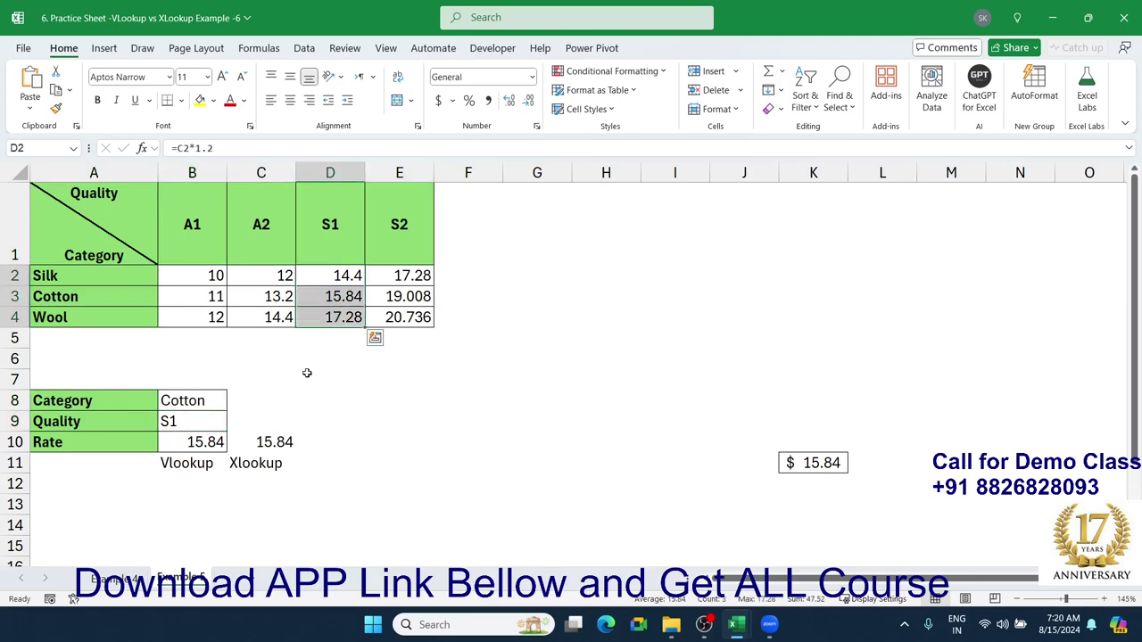
left_click(326, 440)
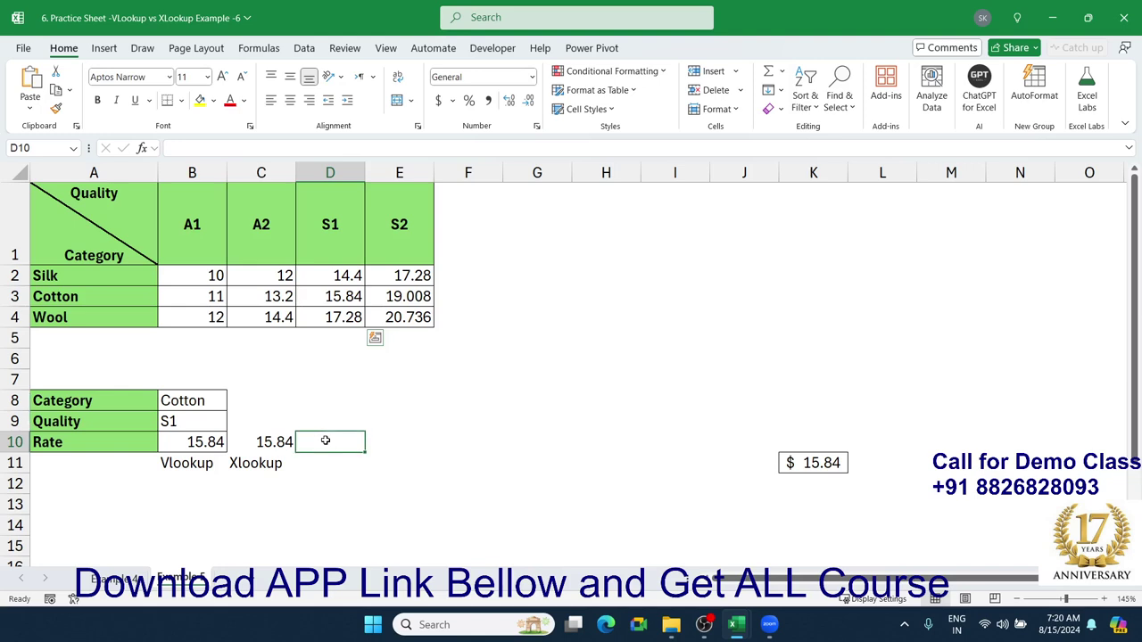
double_click(198, 450)
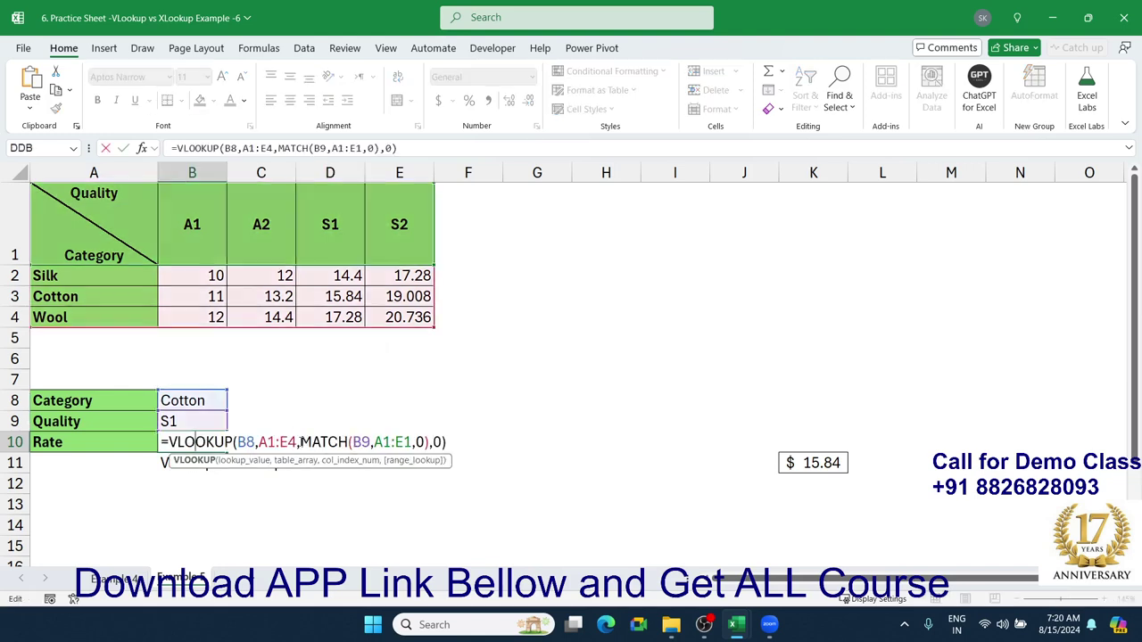
left_click_drag(301, 442, 434, 442)
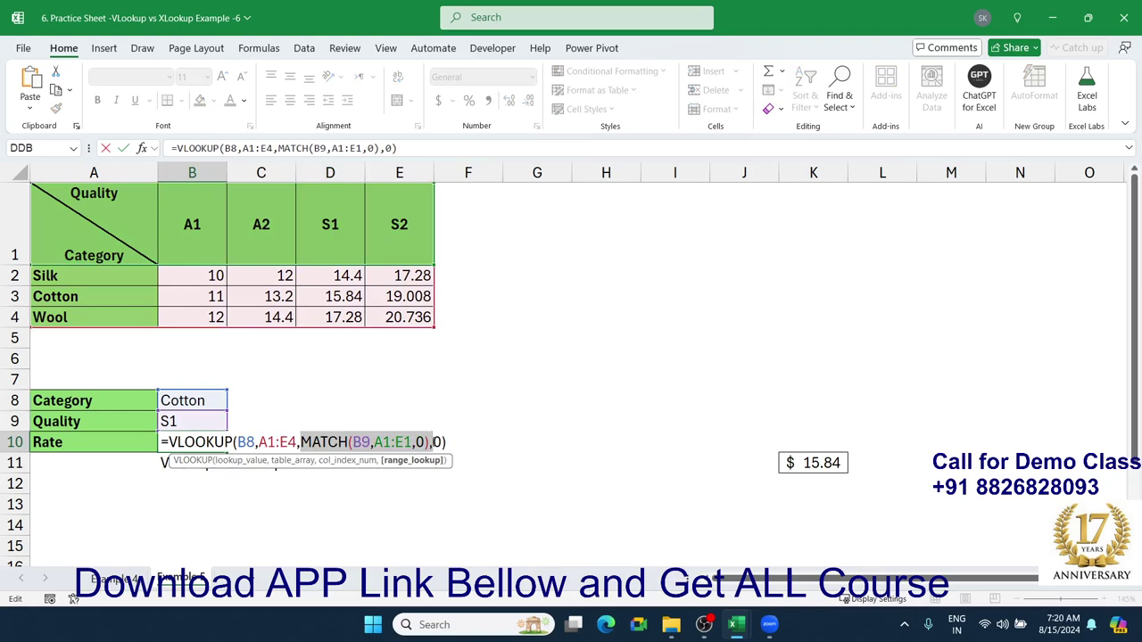
key("Escape")
left_click(272, 443)
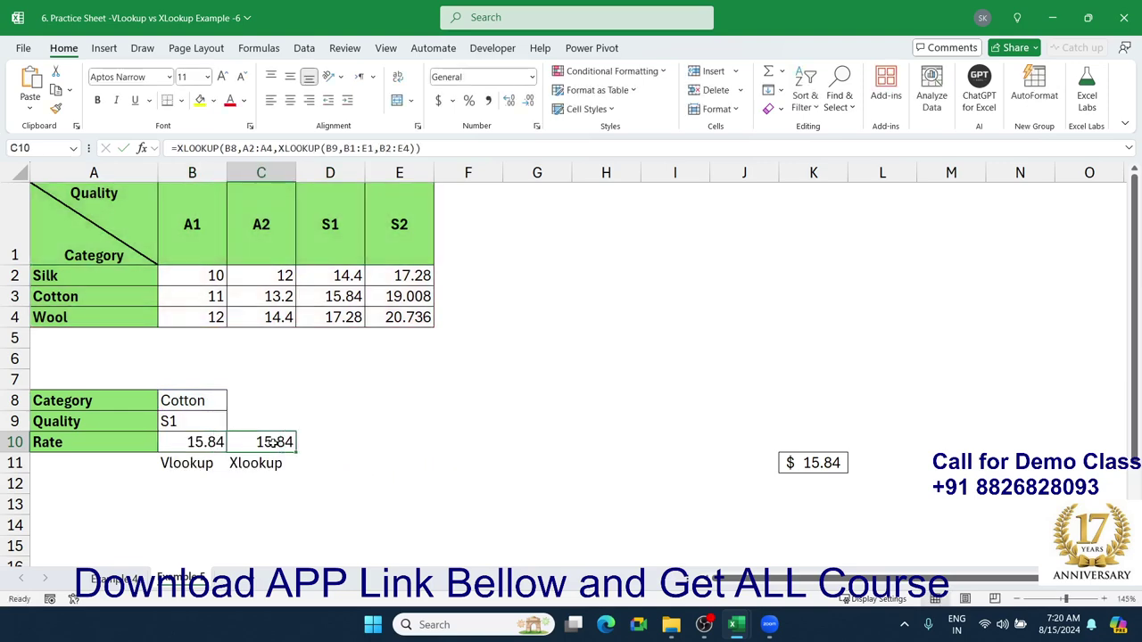
double_click(273, 443)
left_click_drag(369, 443, 546, 442)
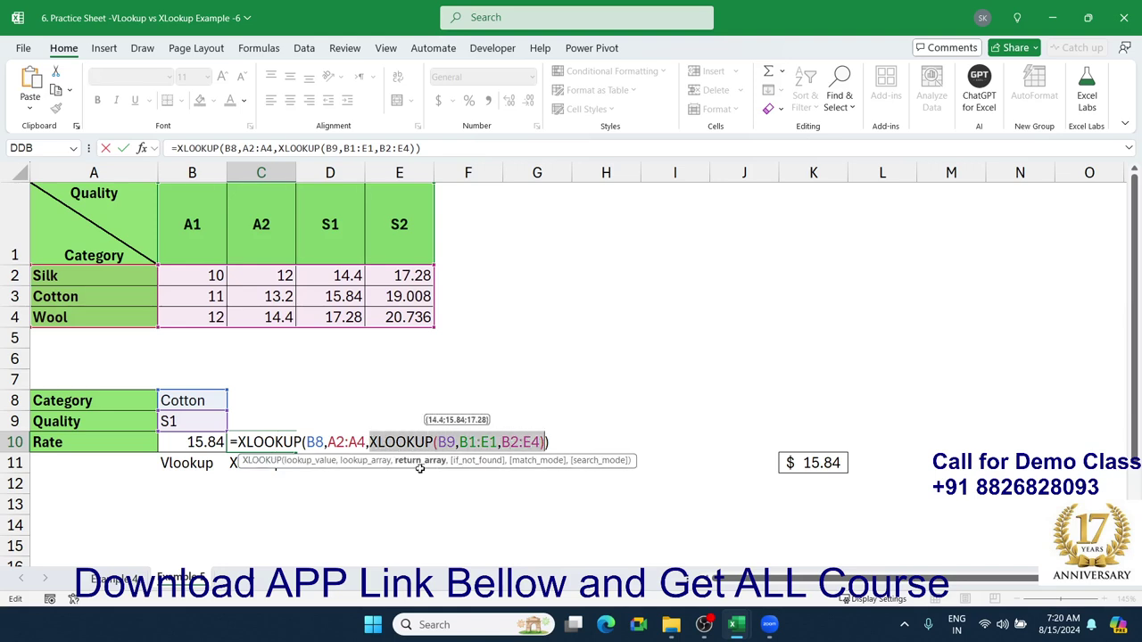
key("Escape")
left_click(337, 445)
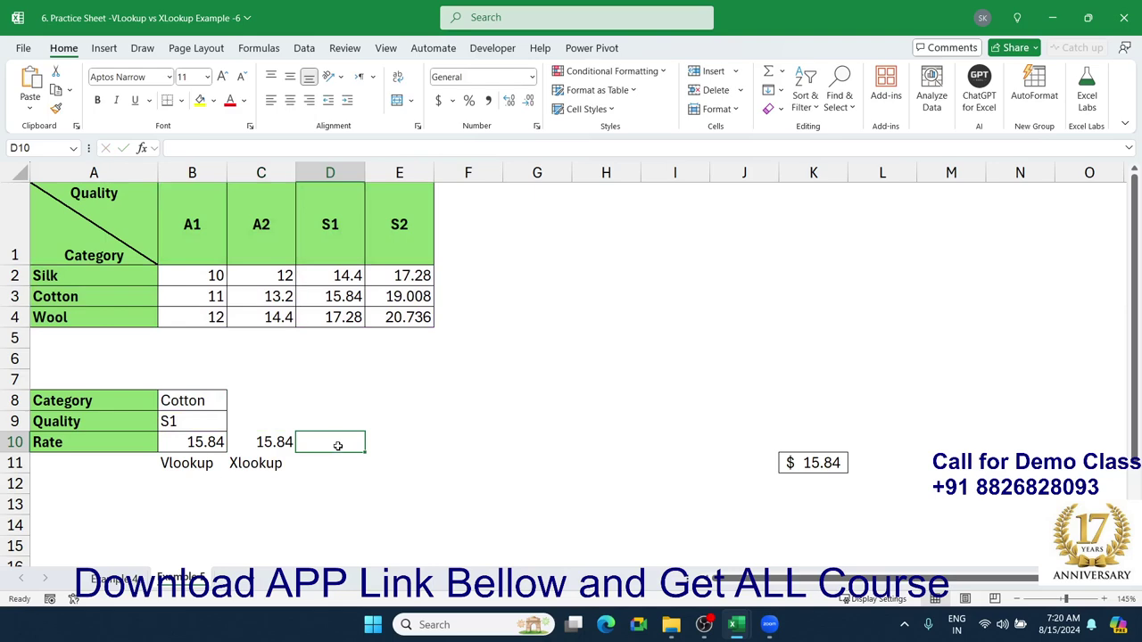
type("=")
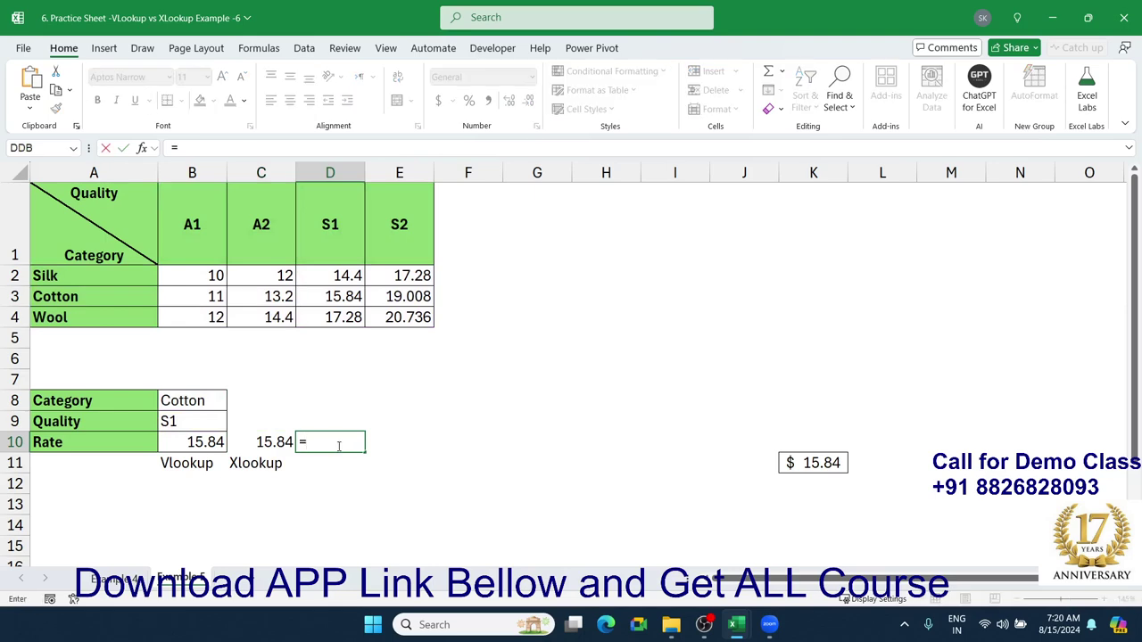
type("xl")
Step: Start D10's XLOOKUP with B8 as lookup value and A2:A4 as lookup range
key("Tab")
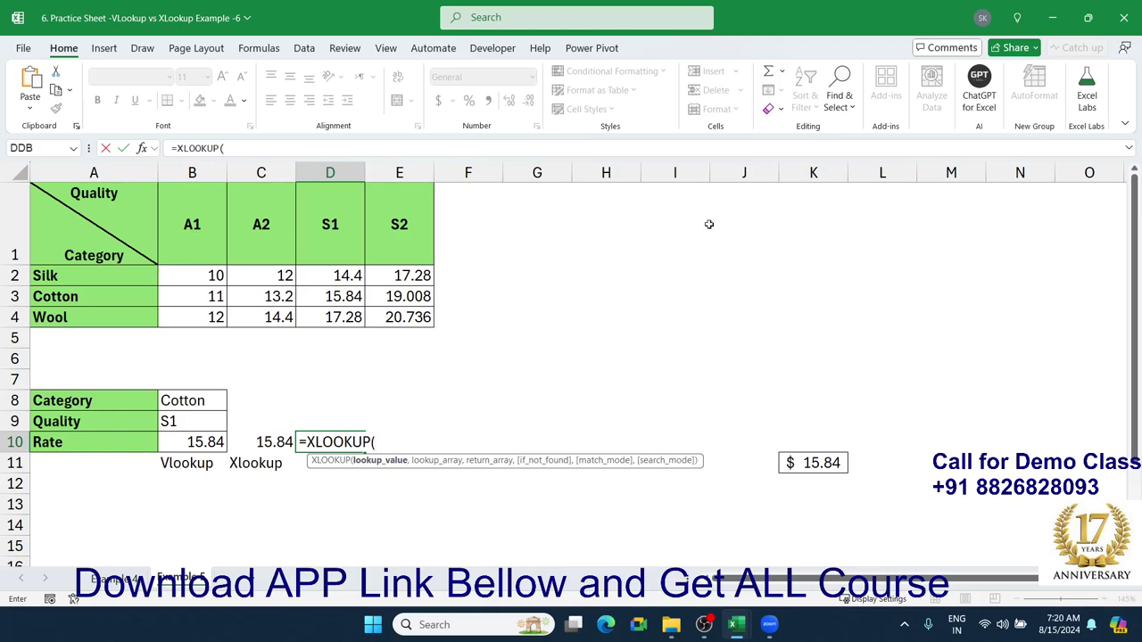
left_click(187, 401)
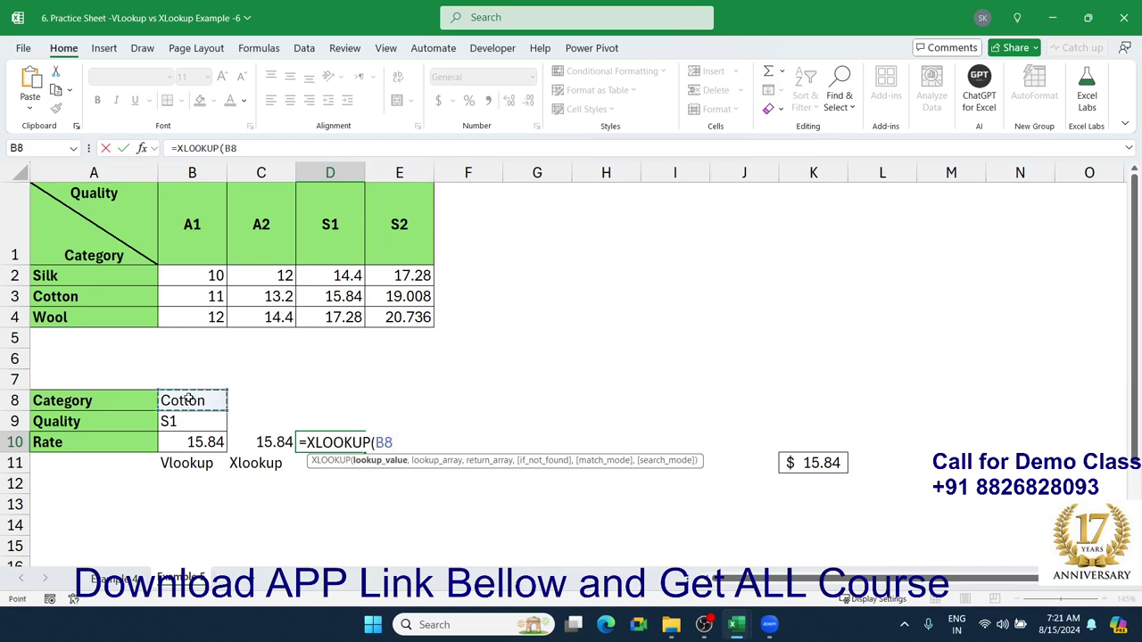
type(",")
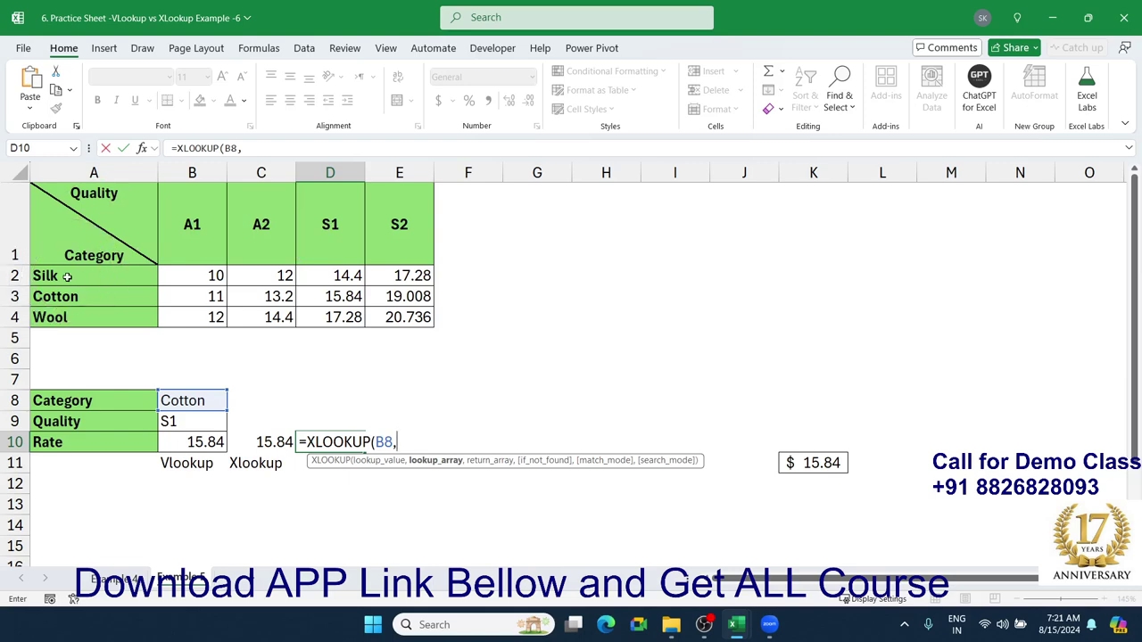
left_click_drag(66, 277, 67, 317)
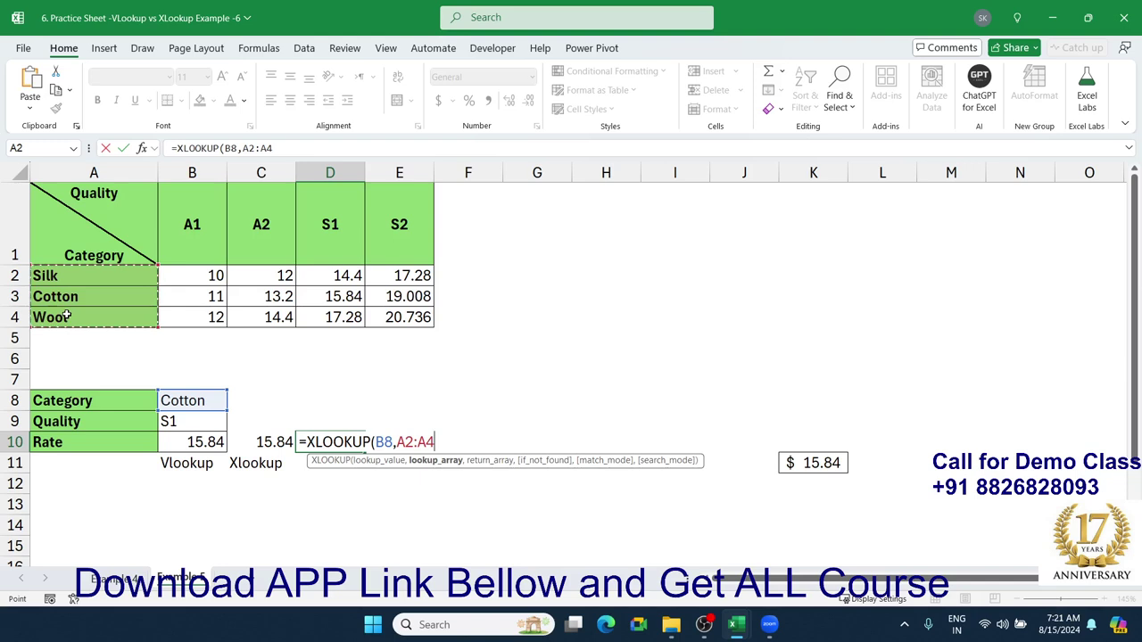
type(",")
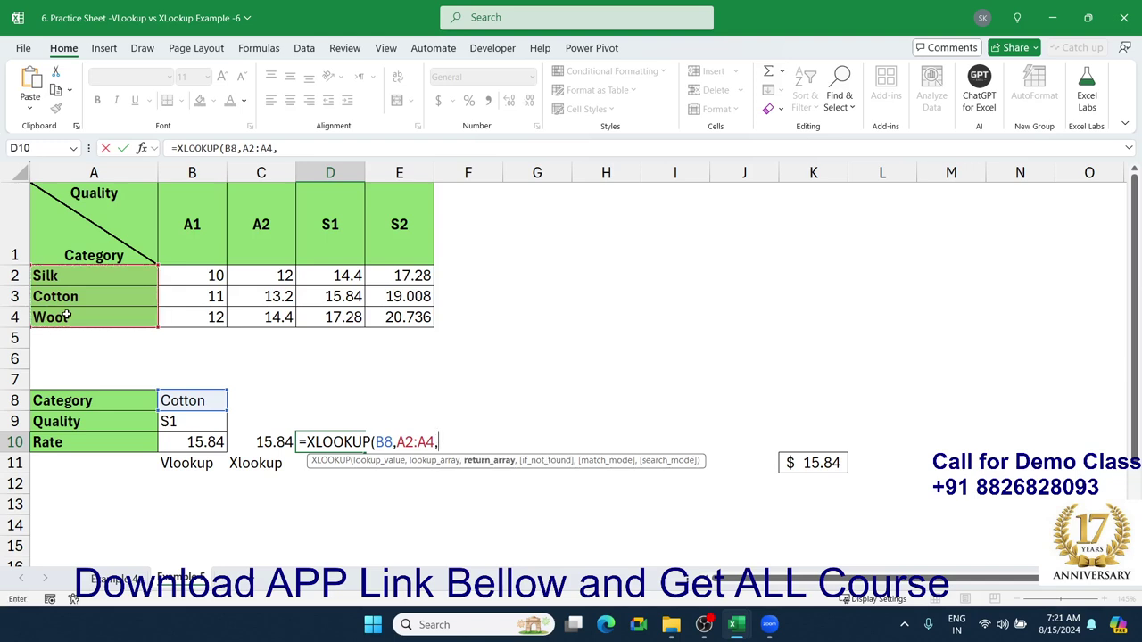
type("x")
type("l")
Step: Nest an inner XLOOKUP matching B9 against B1:E1 and returning B2:E4, then enter it
key("Tab")
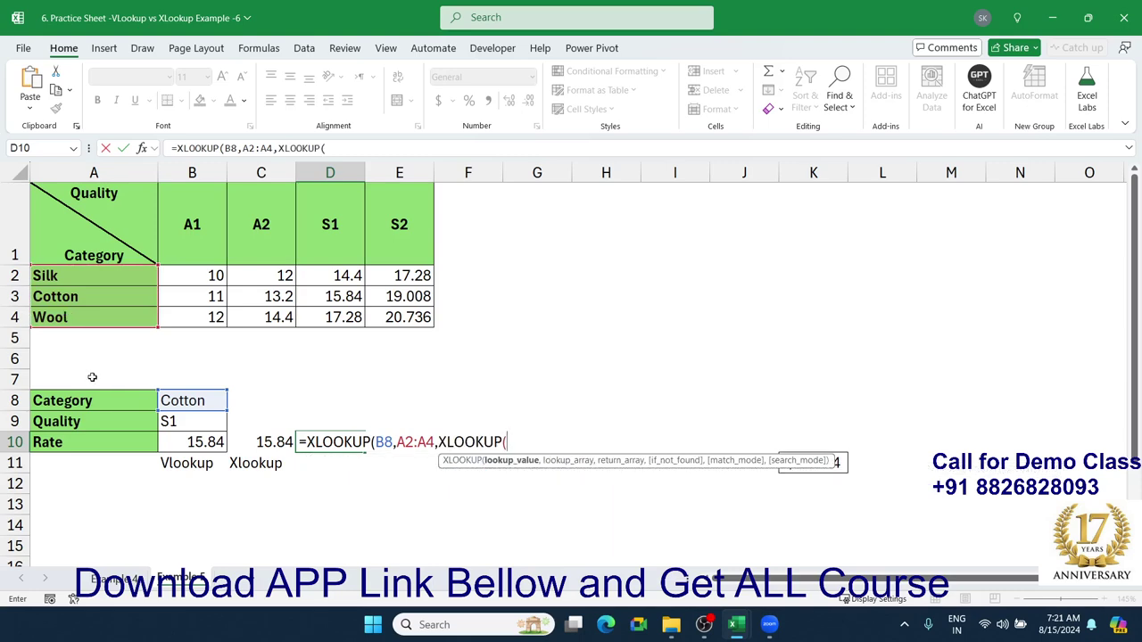
left_click(181, 425)
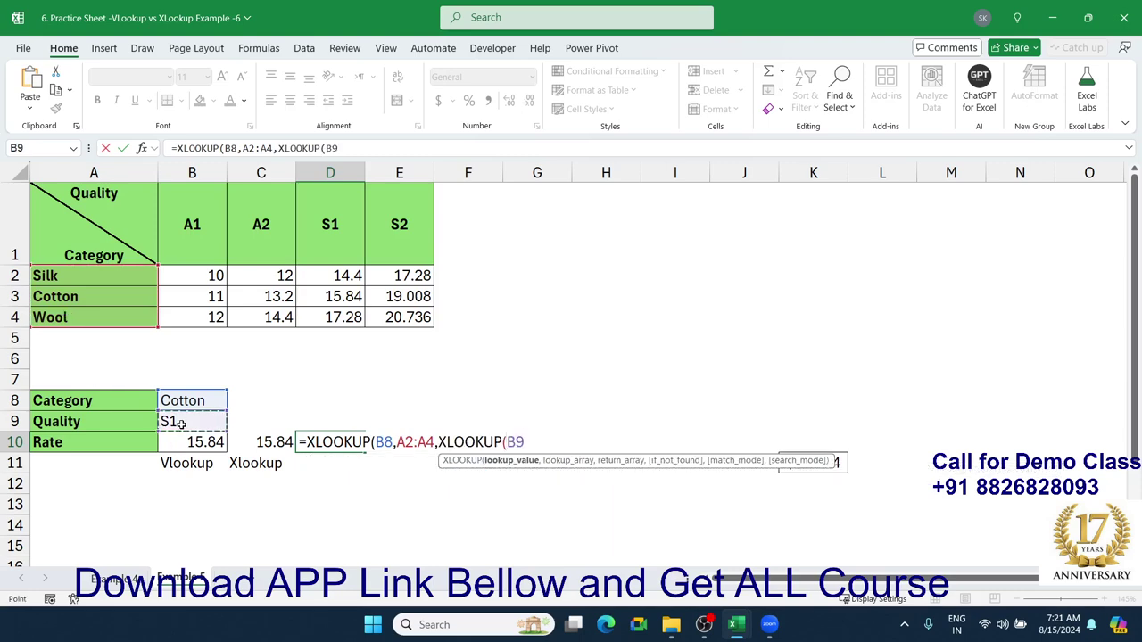
type(",")
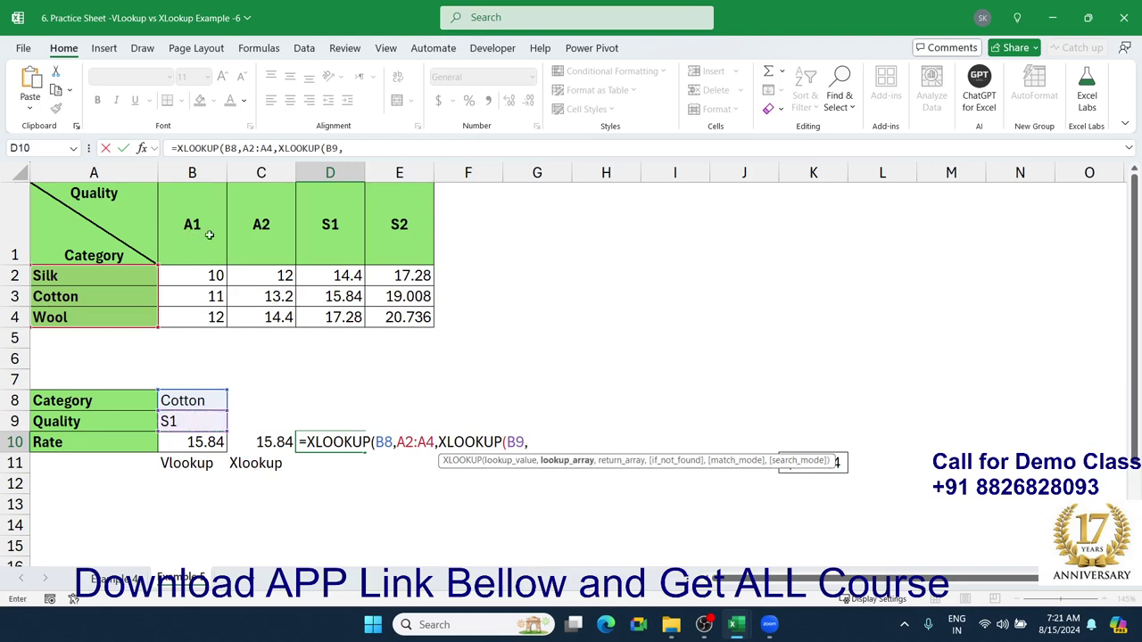
left_click_drag(193, 234, 378, 233)
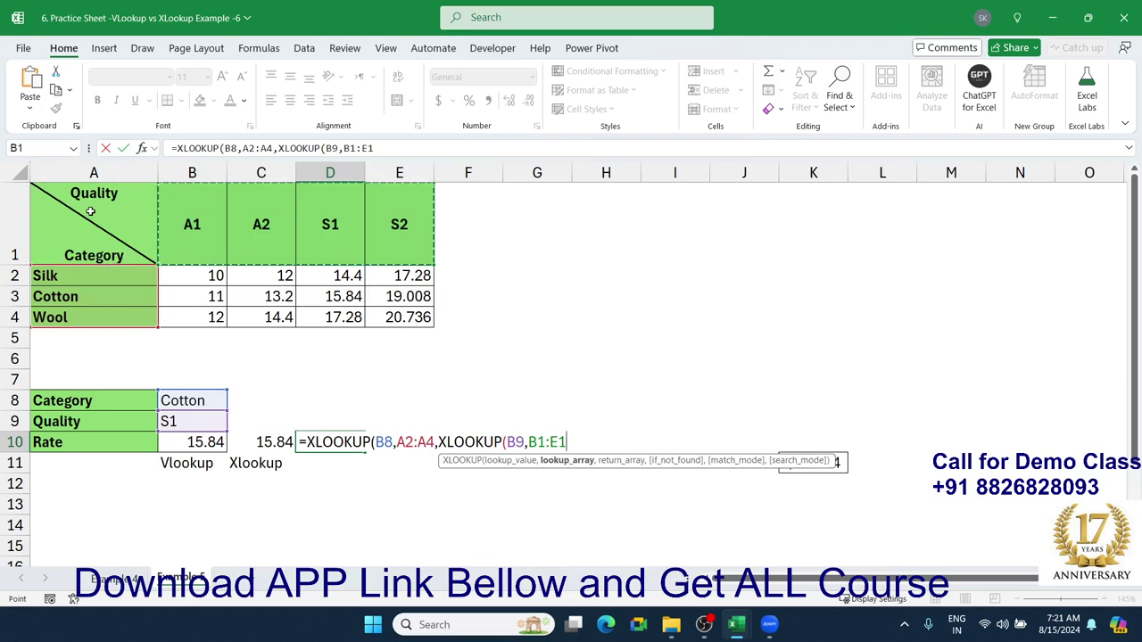
type(",")
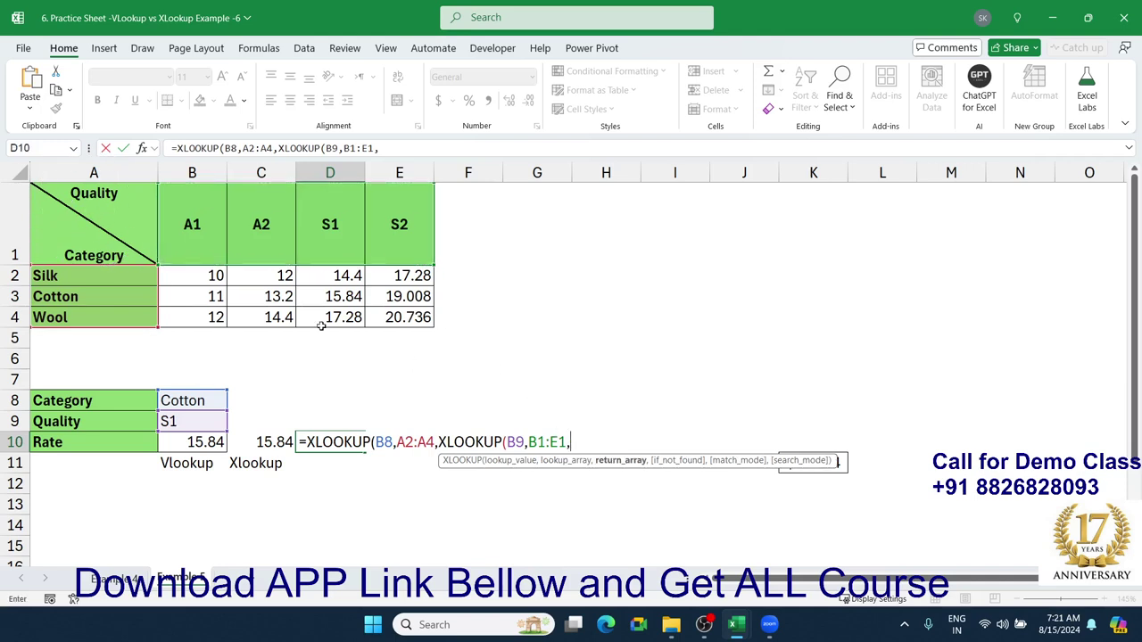
mouse_move(183, 275)
left_mouse_down()
mouse_move(377, 299)
mouse_move(404, 318)
left_mouse_up()
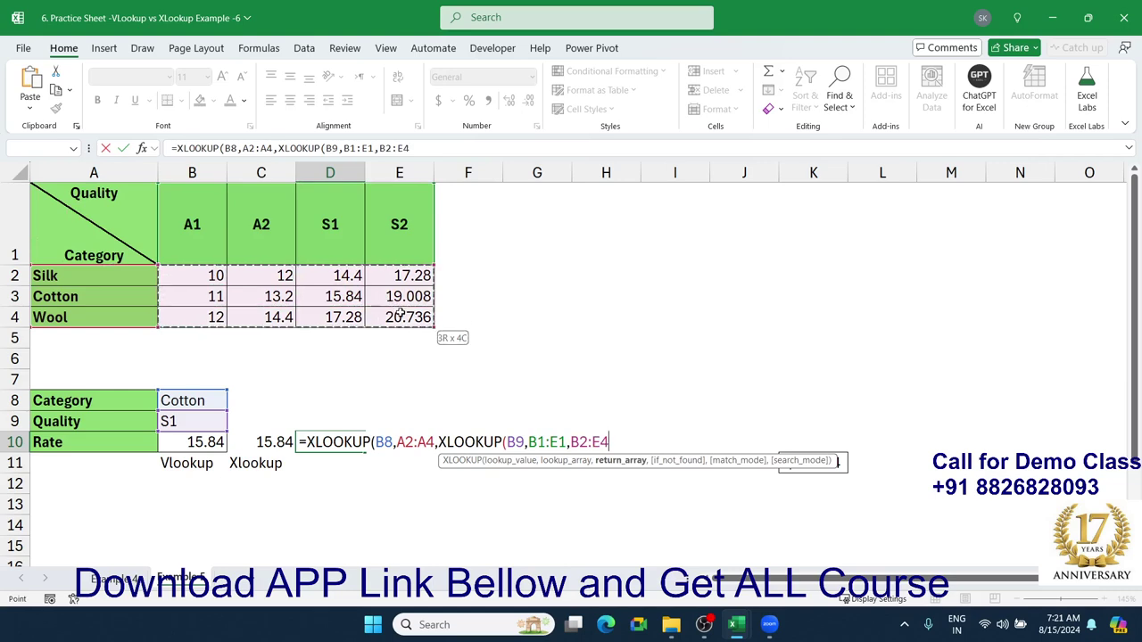
key("Return")
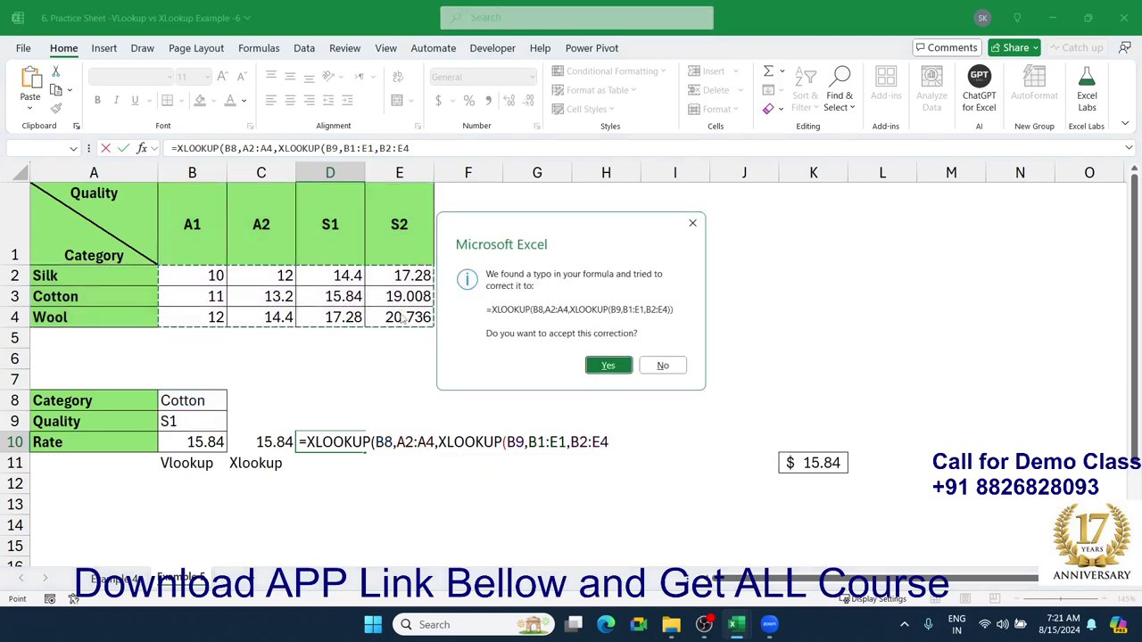
Step: Accept Excel's closing-parenthesis correction so D10 returns 15.84, and select D10
key("Return")
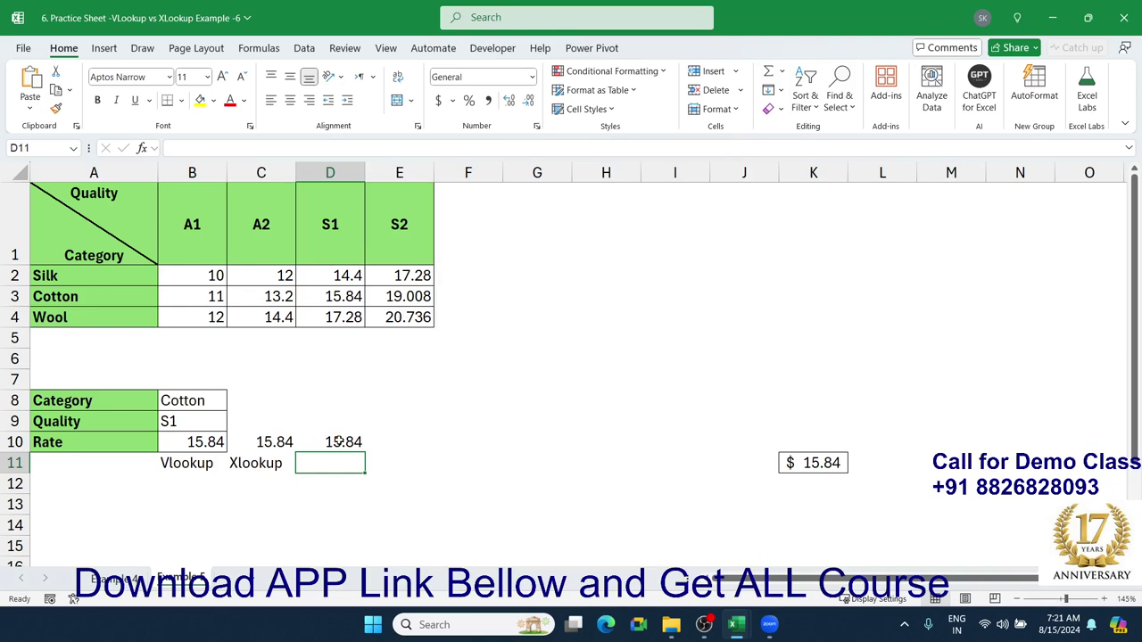
left_click(339, 441)
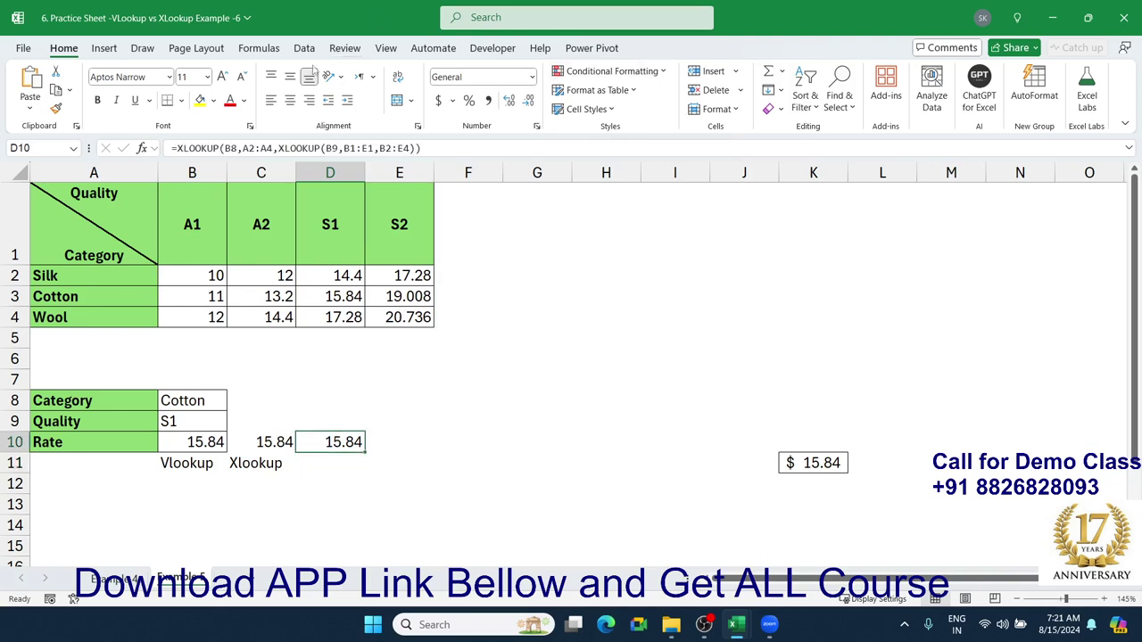
left_click(259, 50)
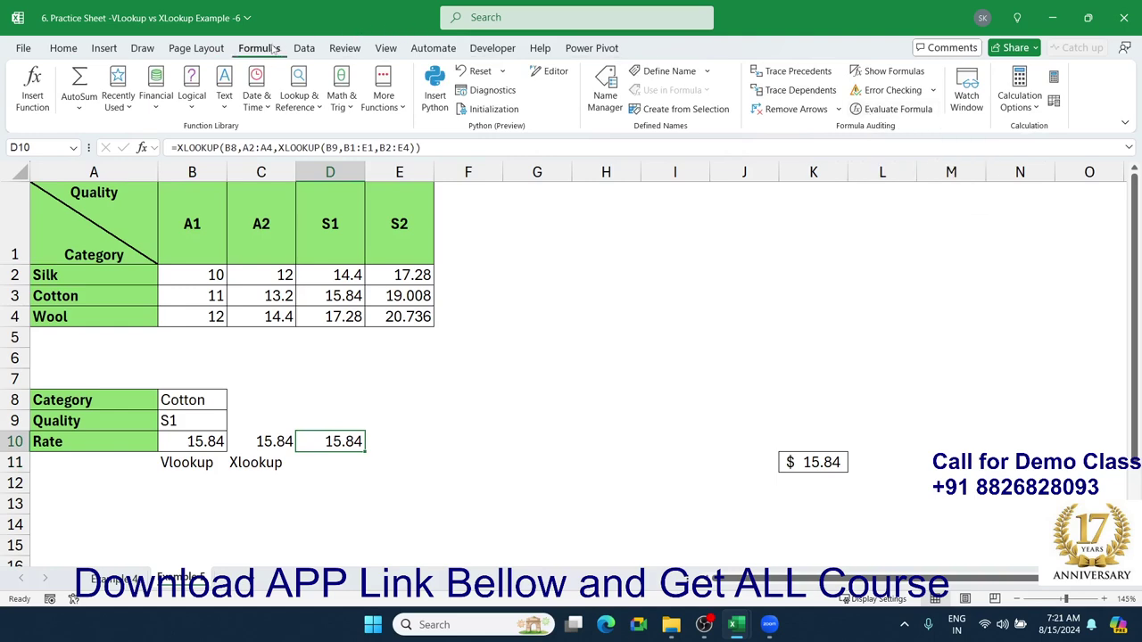
Step: Evaluate D10's formula step by step from Cotton to the final 15.84, then close the evaluation
left_click(870, 114)
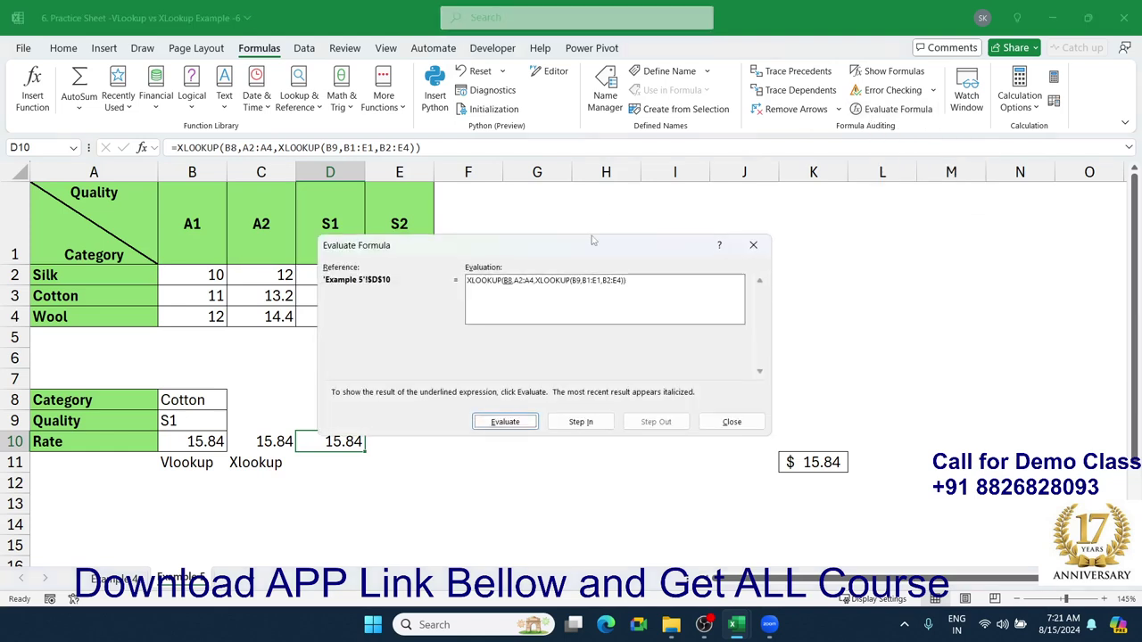
left_click(503, 424)
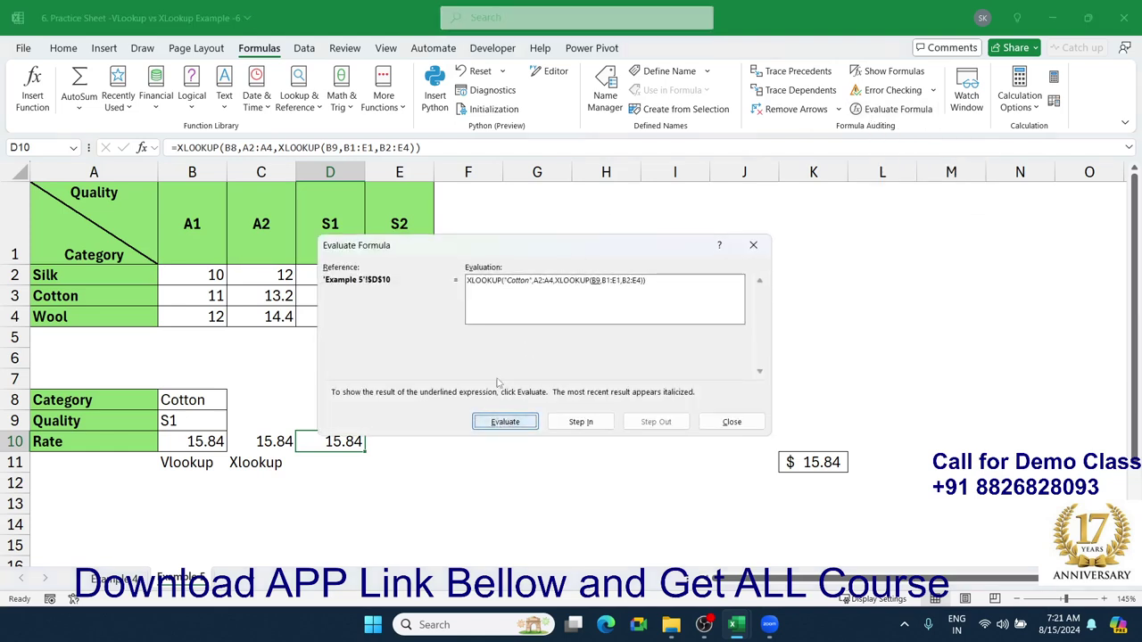
left_click(517, 423)
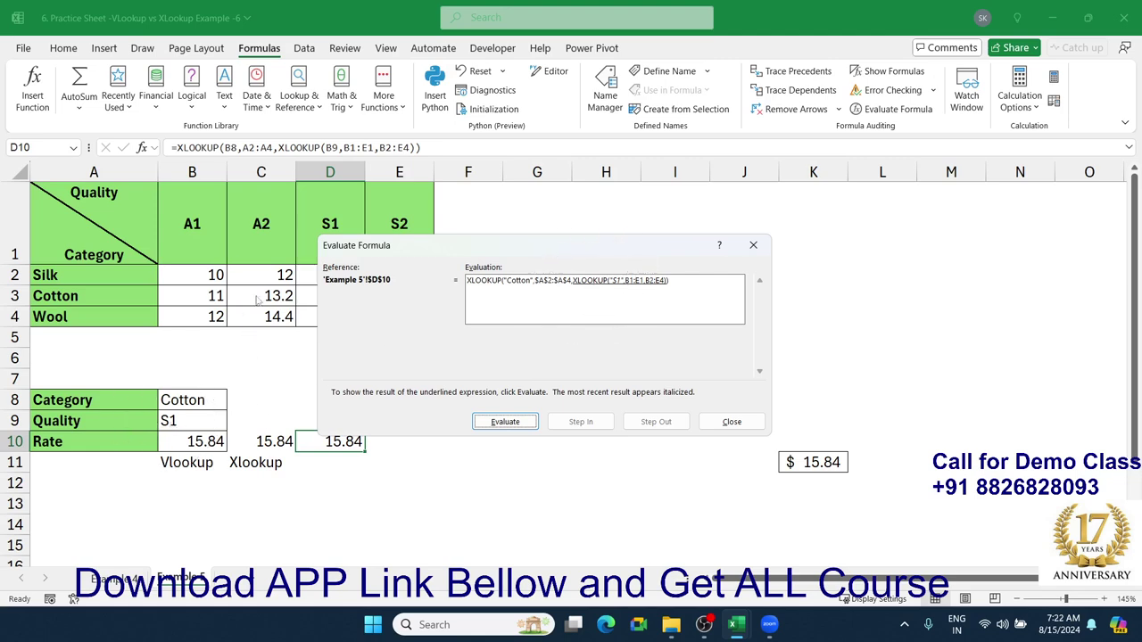
left_click_drag(377, 249, 499, 232)
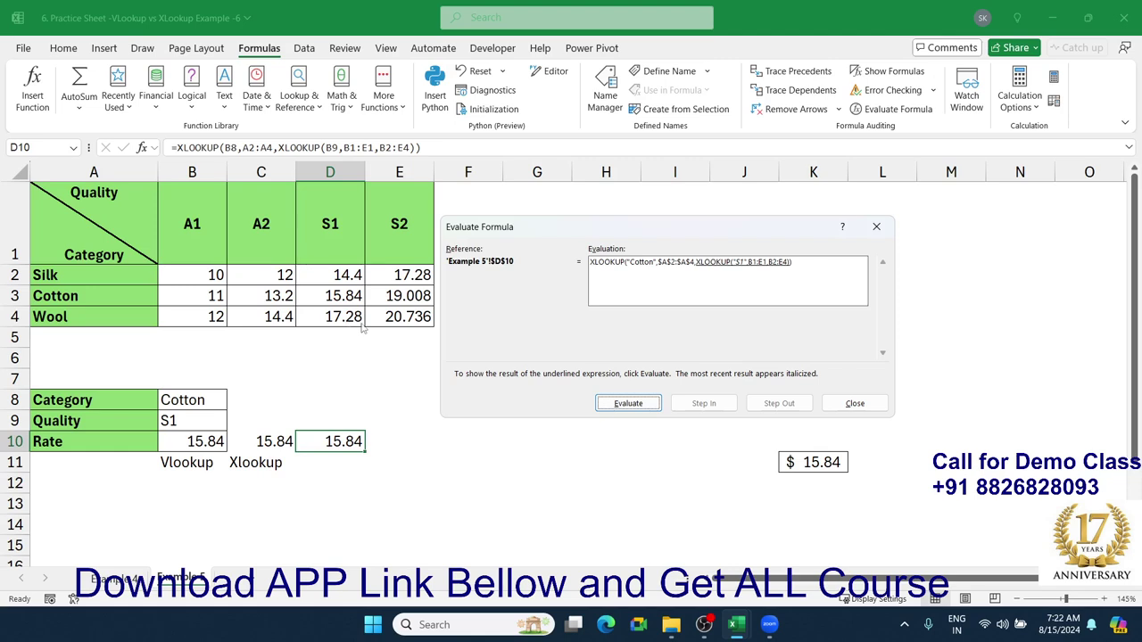
left_click(620, 406)
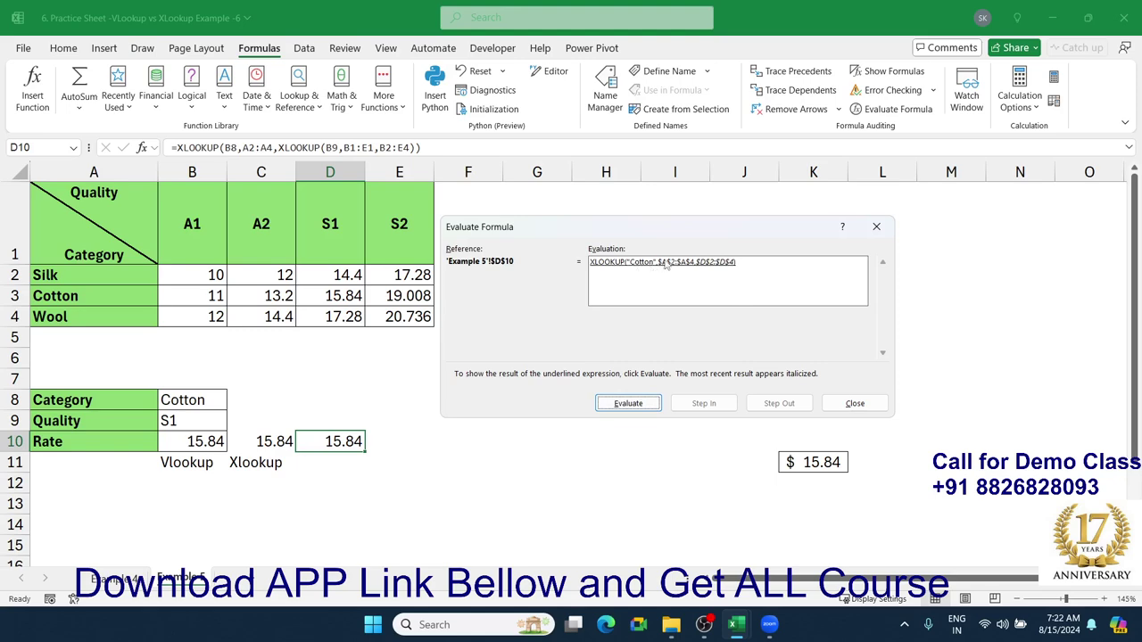
left_click(702, 265)
left_click(637, 407)
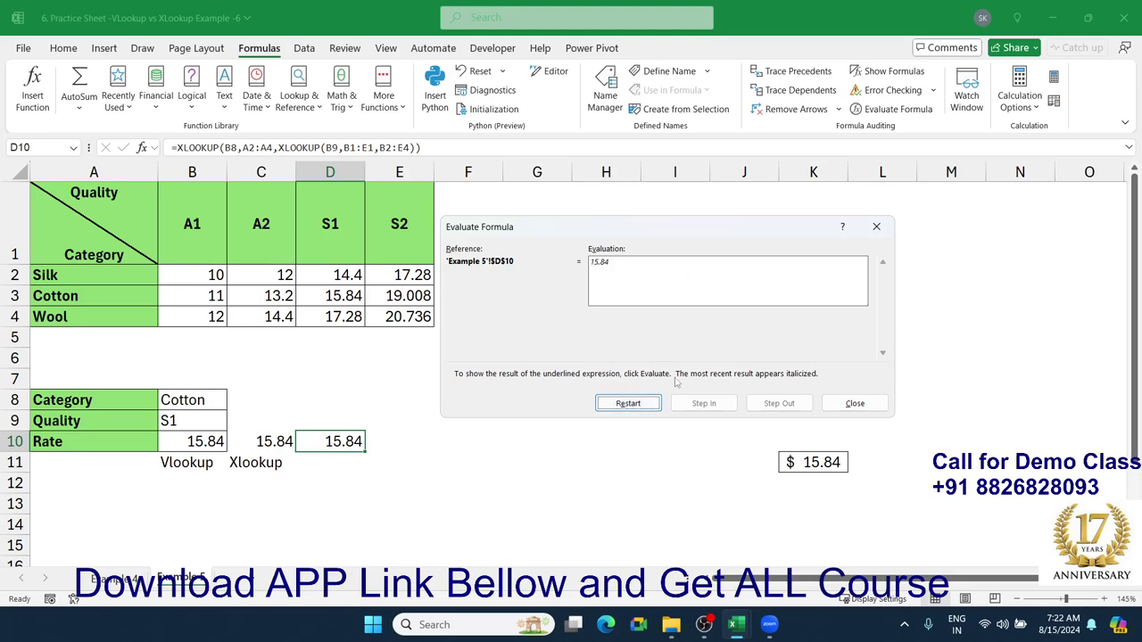
left_click(852, 403)
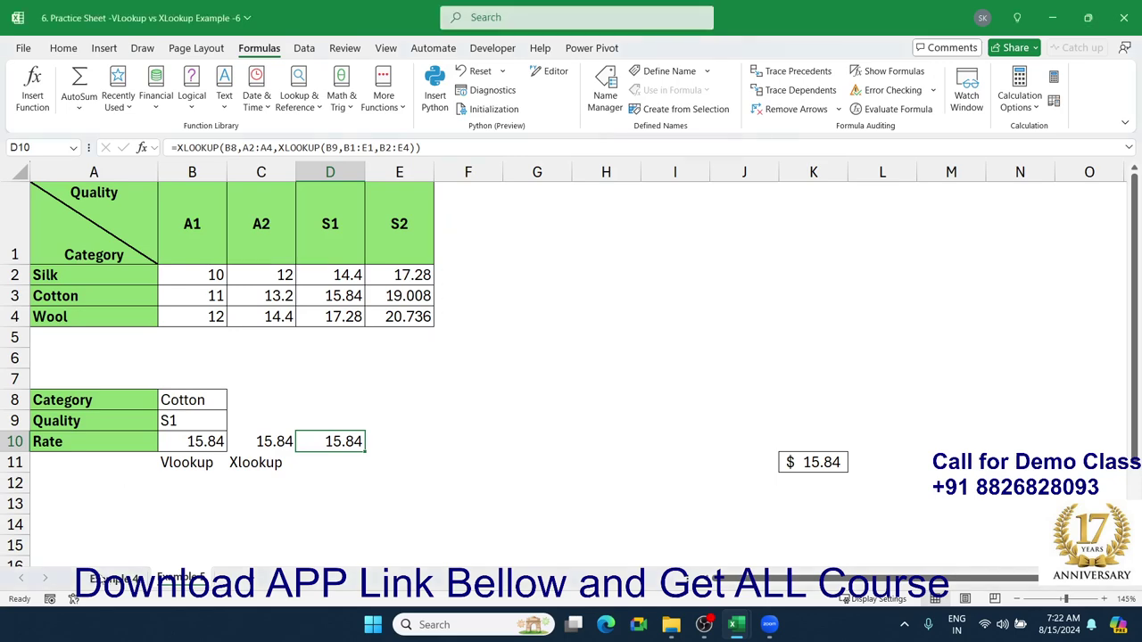
left_click(114, 578)
Step: Check G13's existing XLOOKUP, then clear James and 116818 from G13:H13
left_click(484, 413)
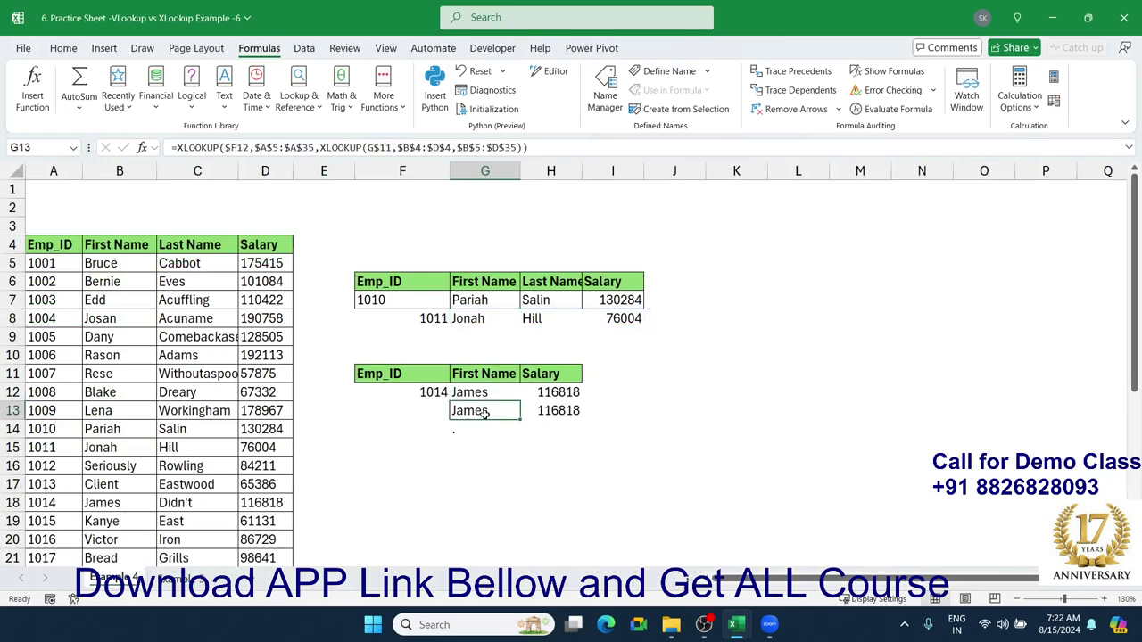
double_click(484, 412)
key("Escape")
left_click_drag(481, 412, 541, 411)
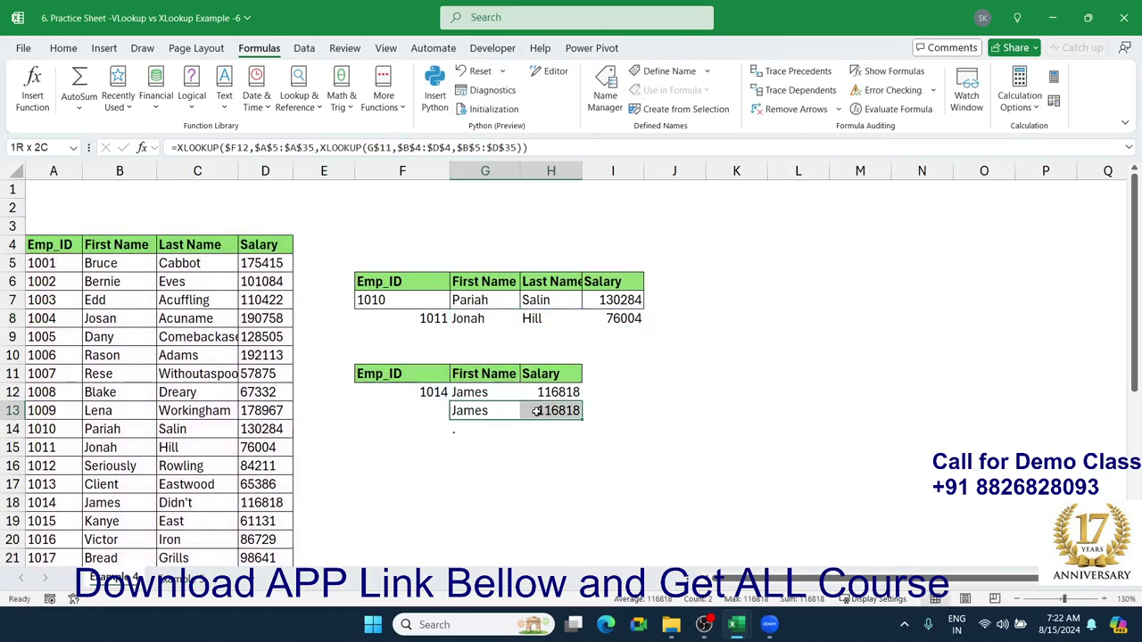
key("Delete")
Step: Compare with G12's VLOOKUP and begin a new XLOOKUP formula in G13
key("Up")
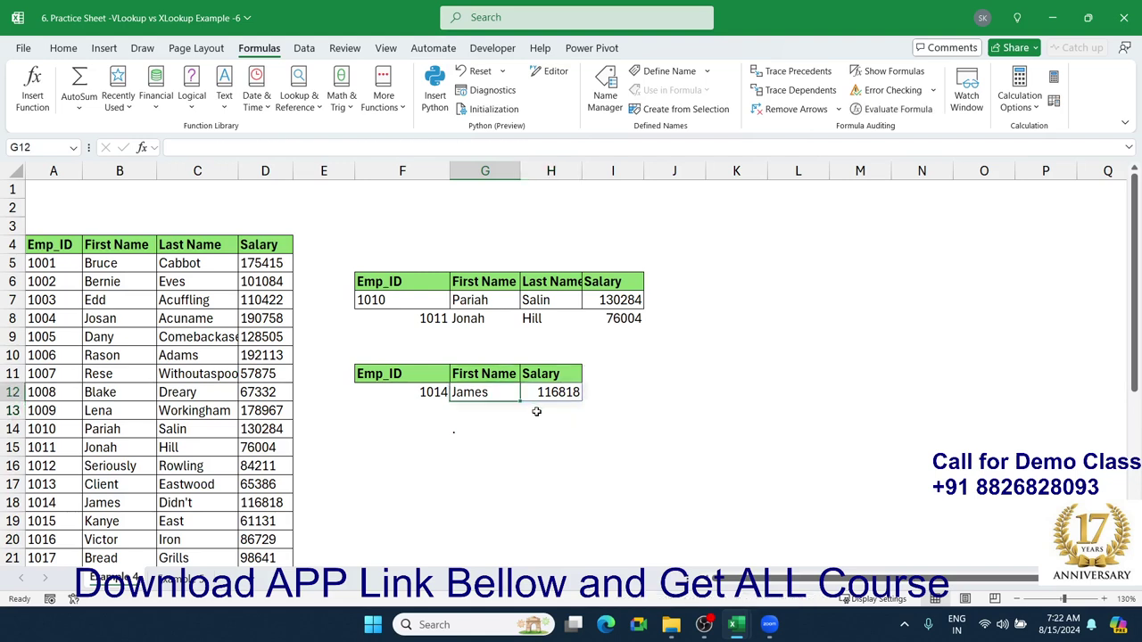
key("Down")
key("Up")
key("Down")
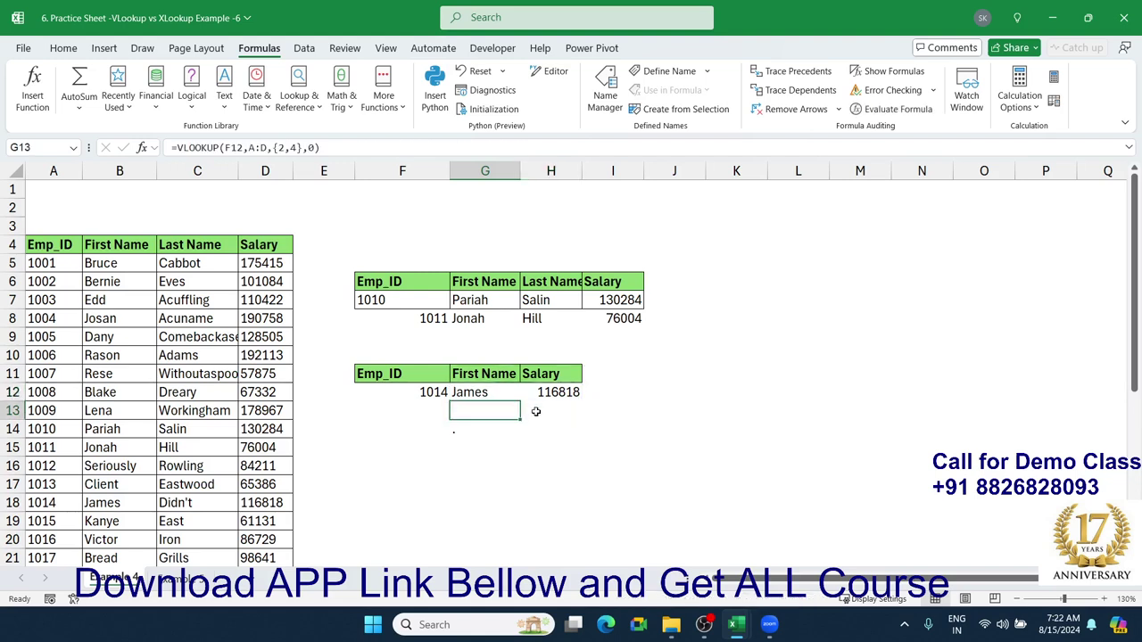
key("shift+Right")
key("Left")
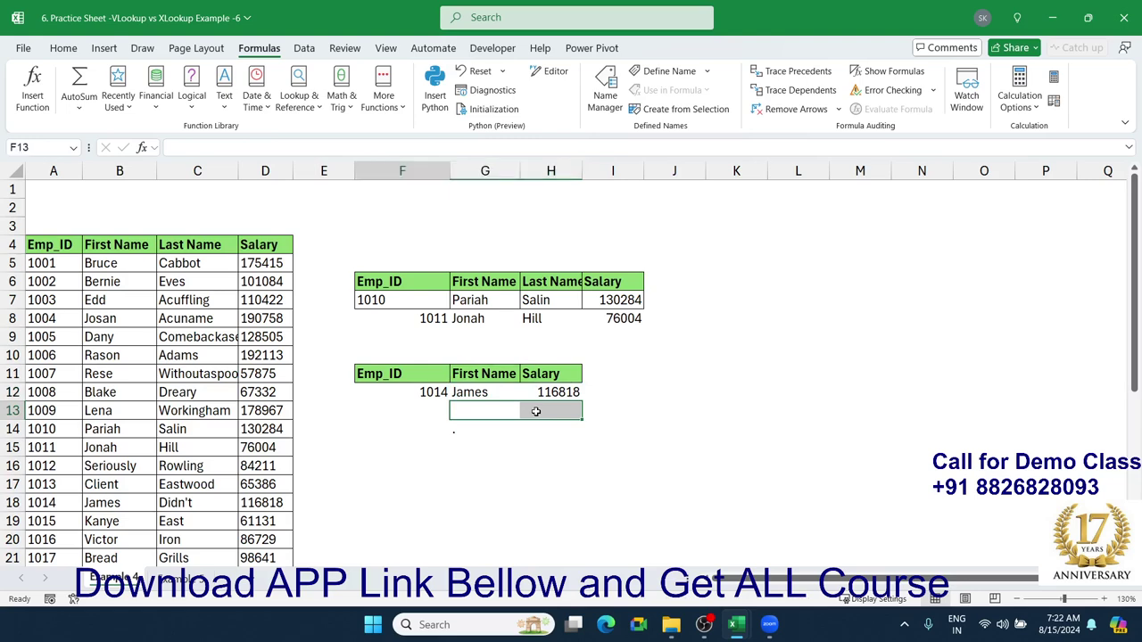
key("Right")
type("=")
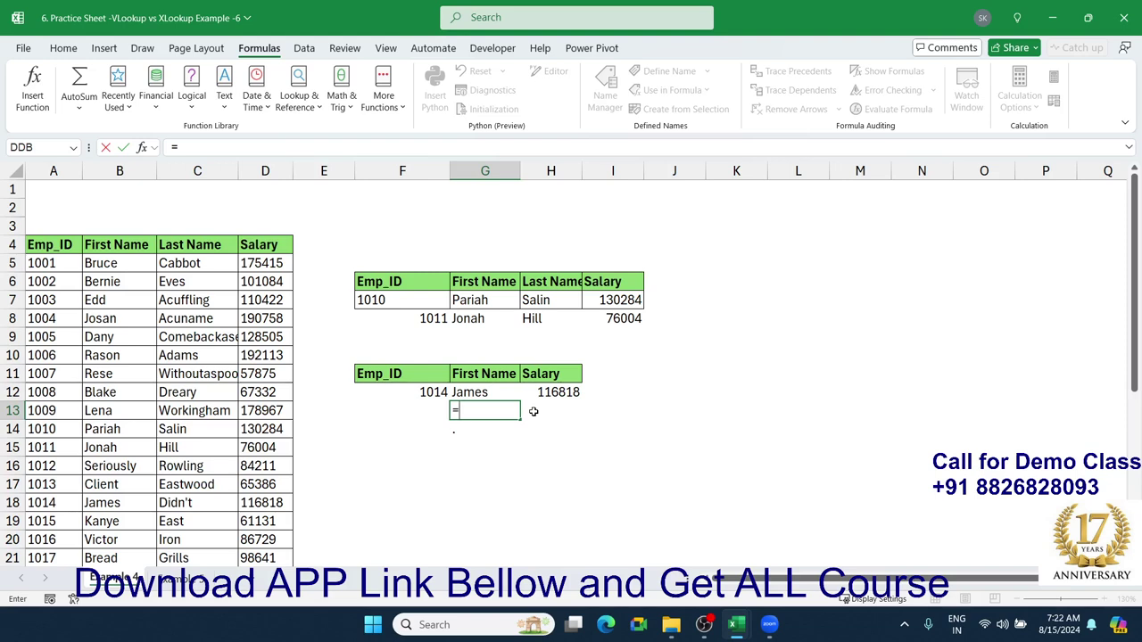
type("xl")
Step: Start G13's XLOOKUP with F12 as lookup value and A5:A35 as lookup range
key("Tab")
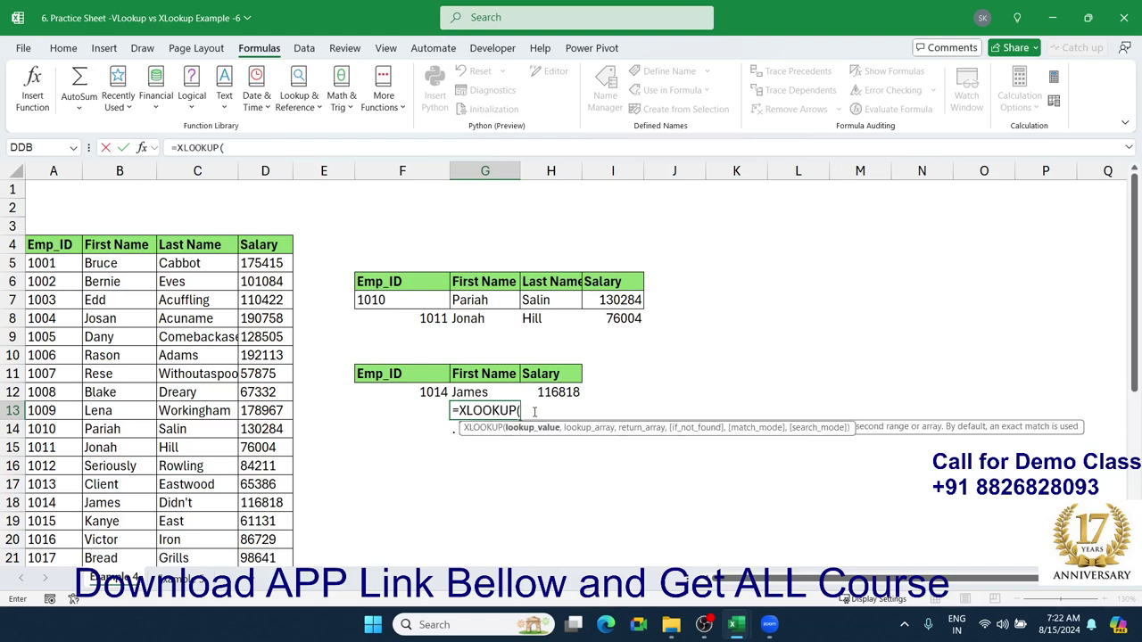
key("Left")
key("Up")
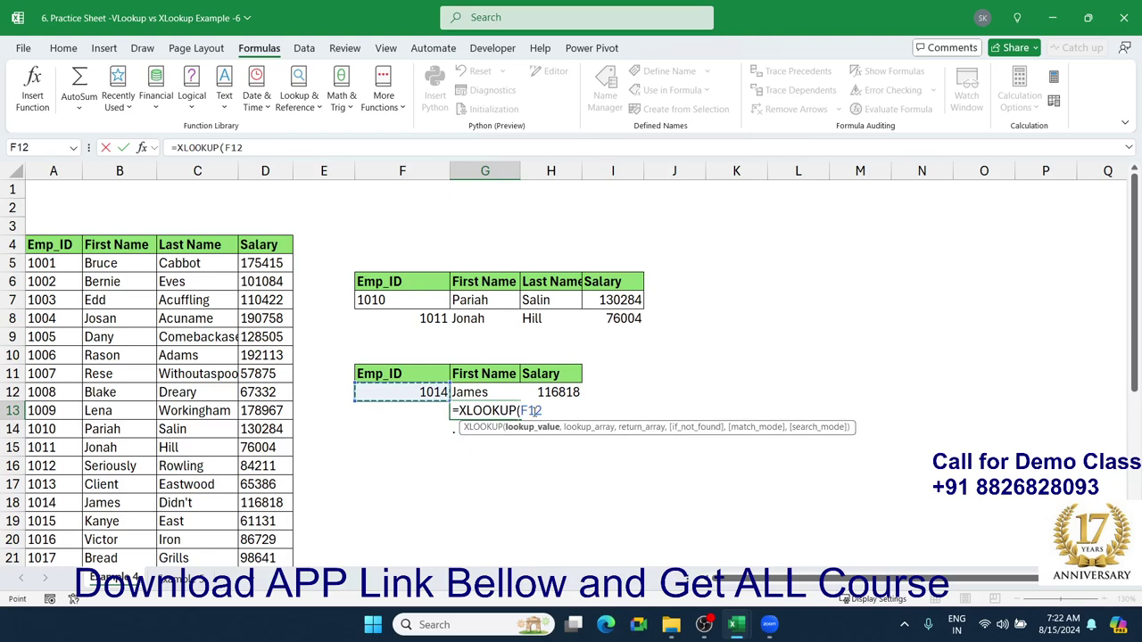
type(",")
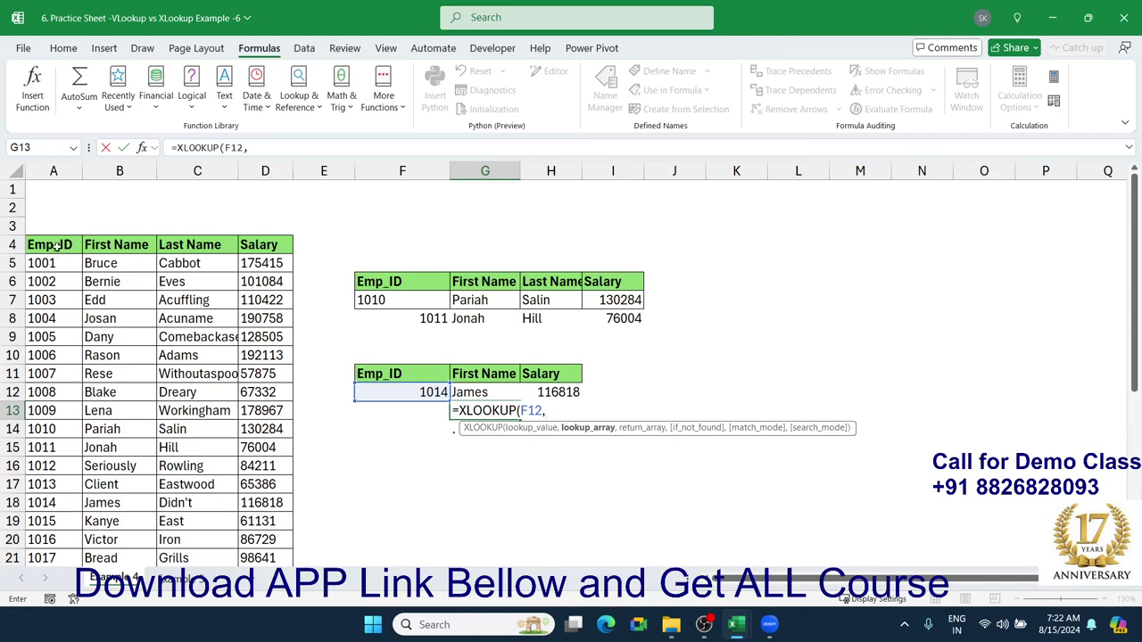
key("ctrl")
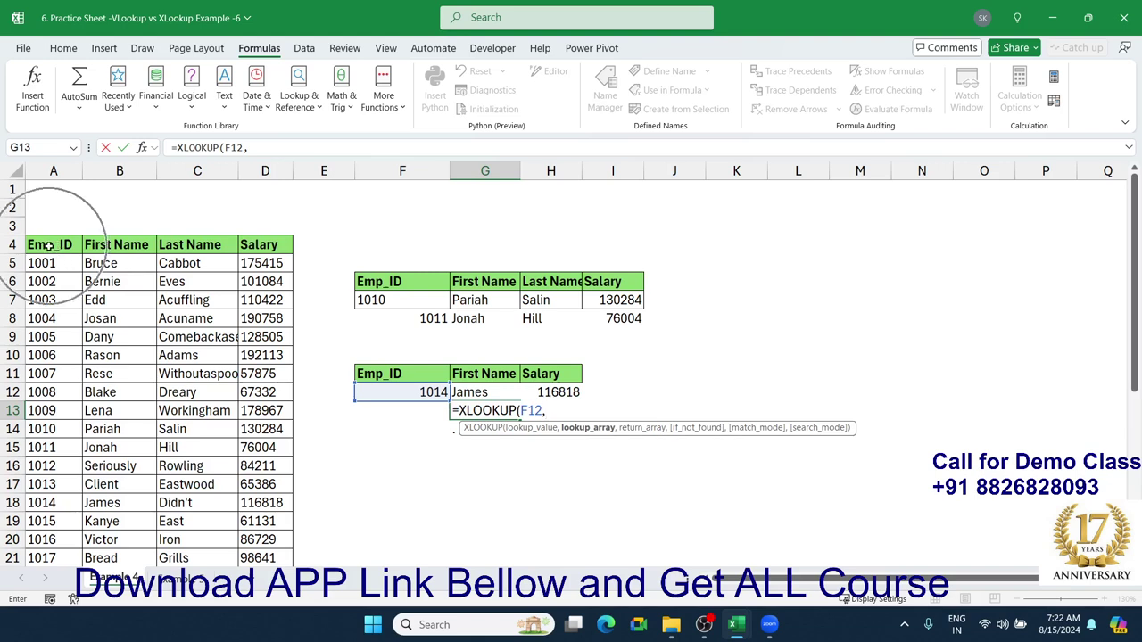
left_click(51, 263)
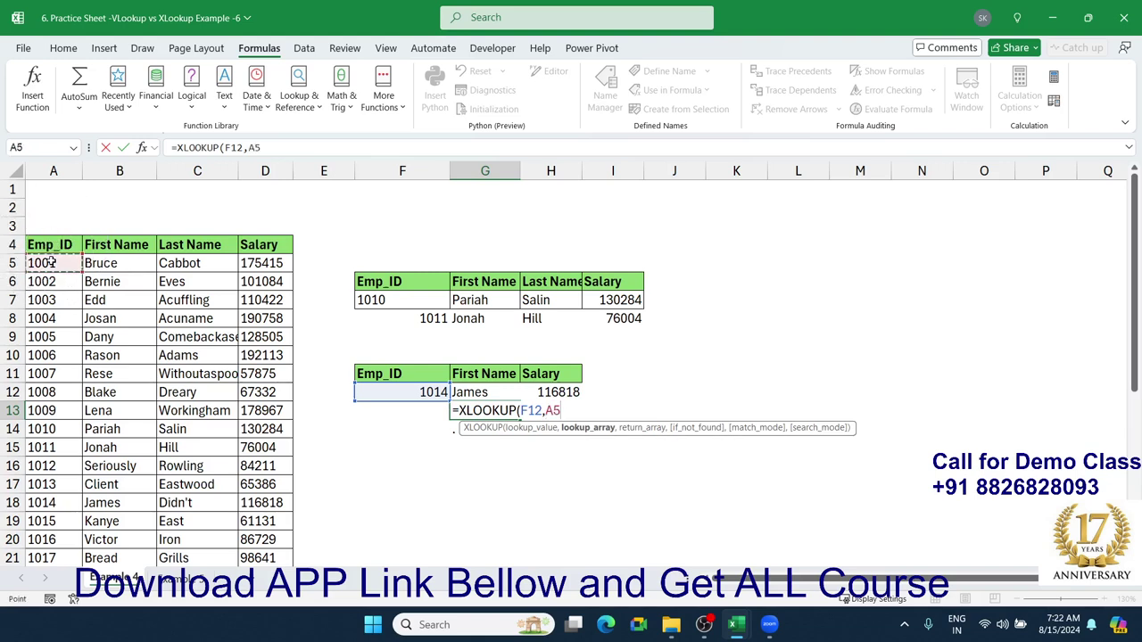
key("ctrl+shift+Down")
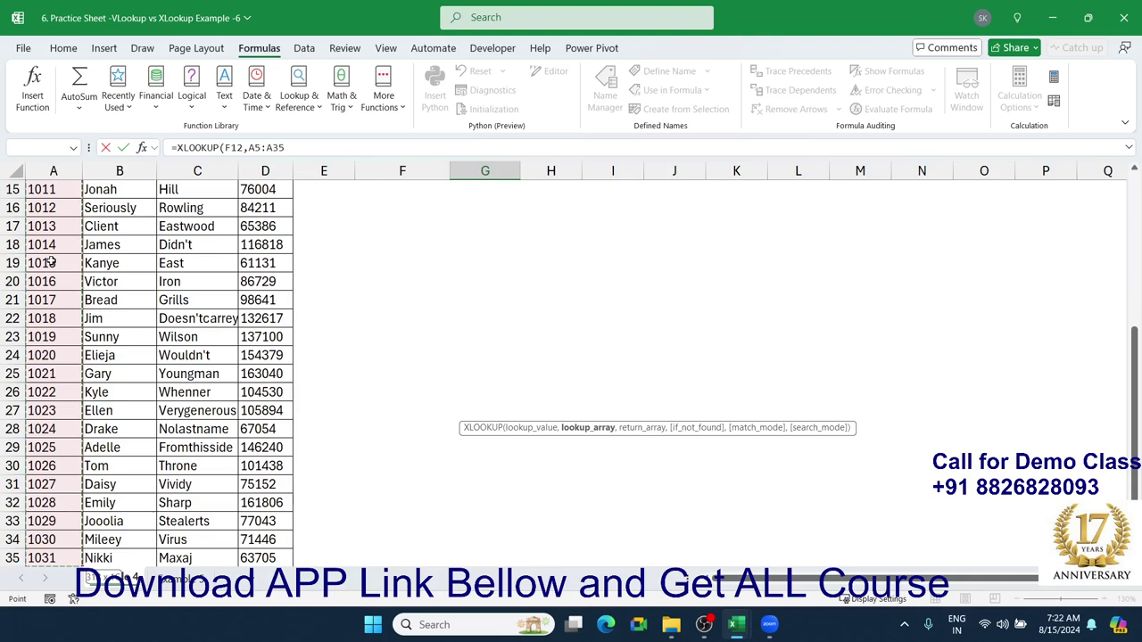
type(",")
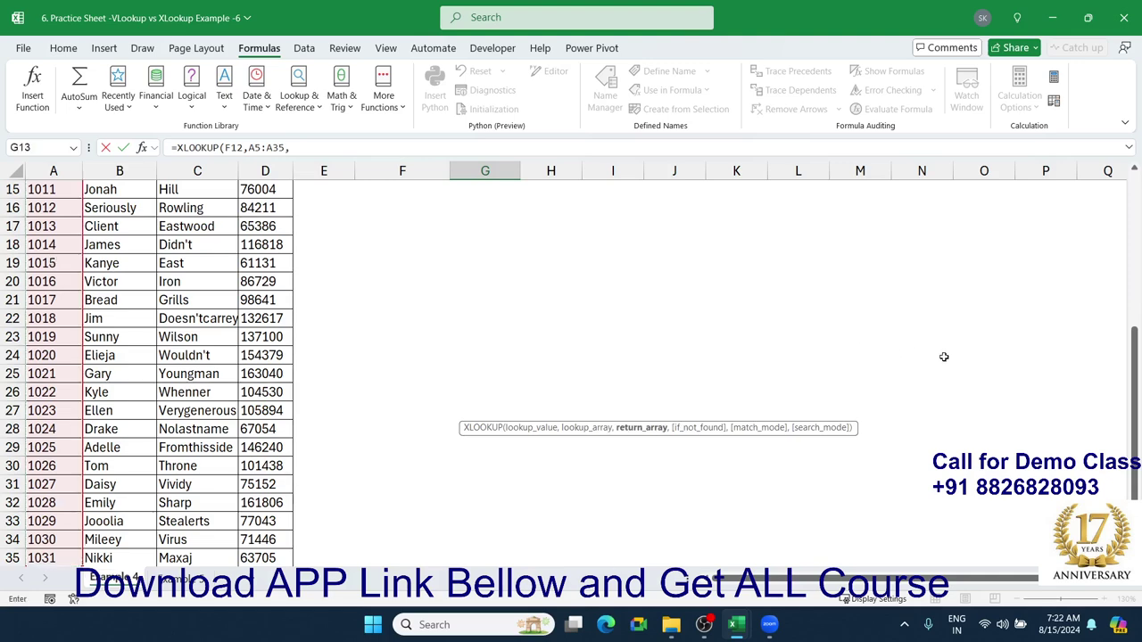
left_click_drag(1131, 370, 1139, 253)
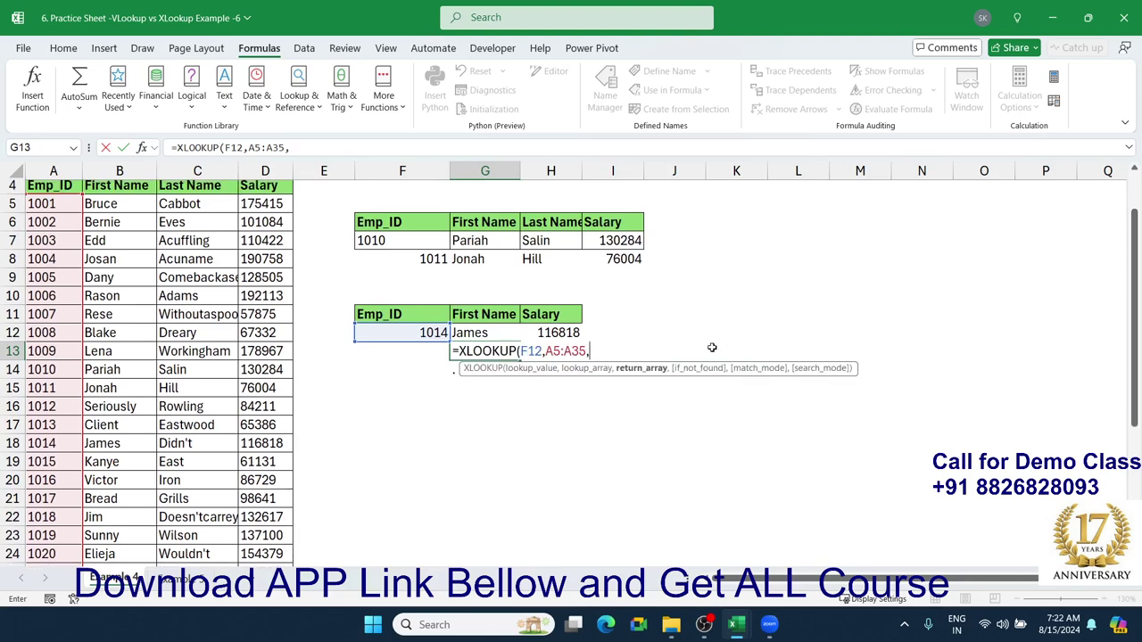
Step: Nest an XLOOKUP matching G11 in B4:D4 and returning B5:D35, so G13 shows James
type("xl")
key("Tab")
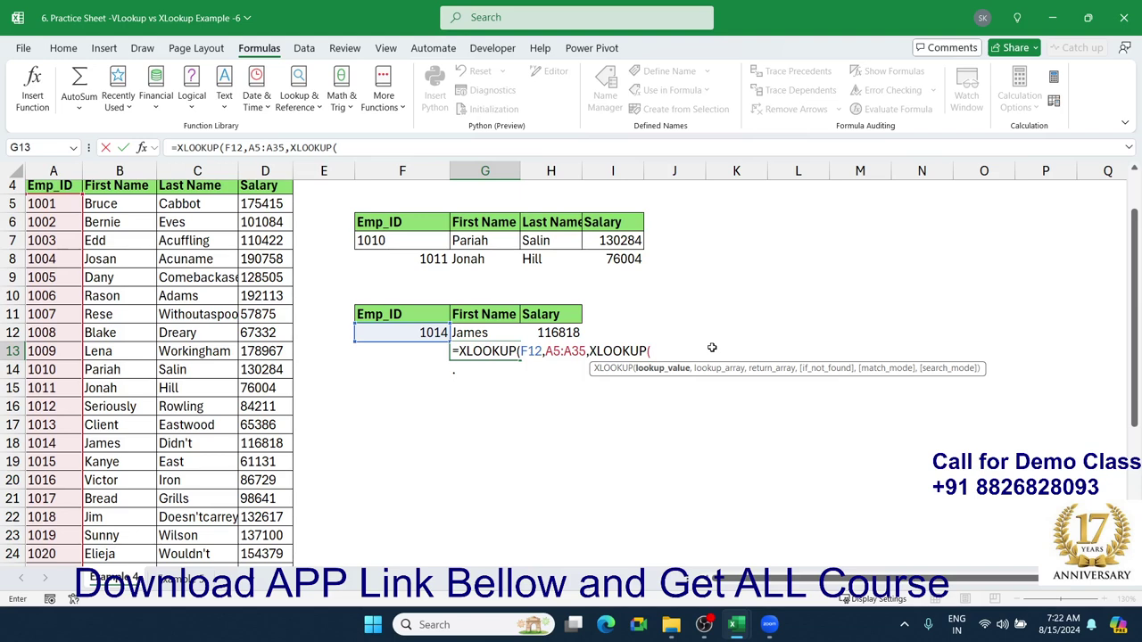
left_click(484, 319)
type(",")
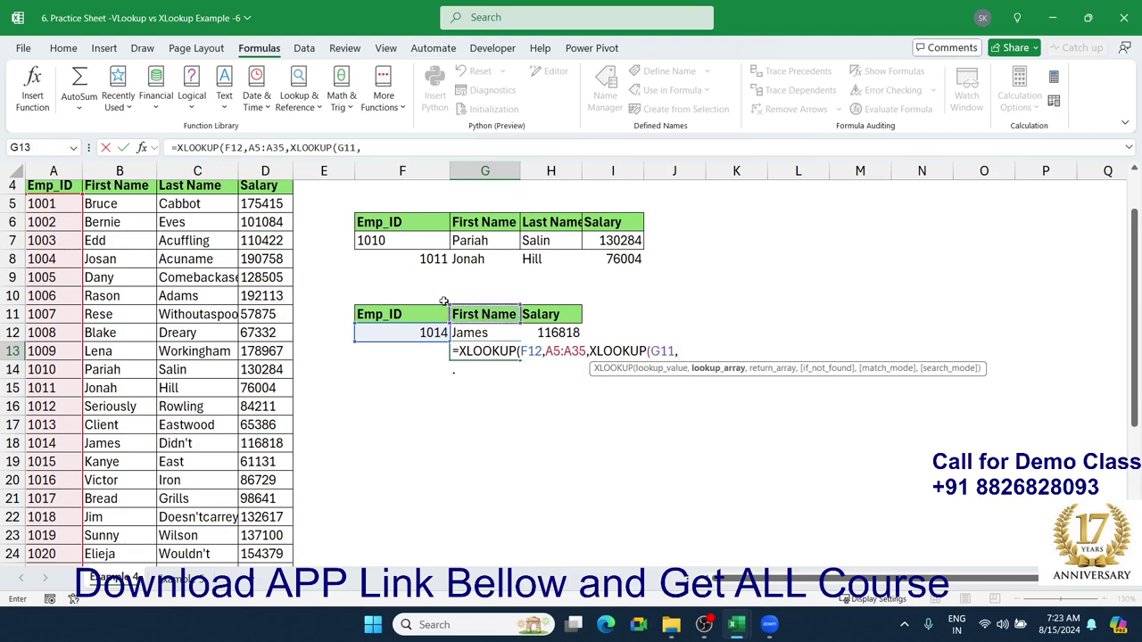
left_click_drag(126, 186, 244, 185)
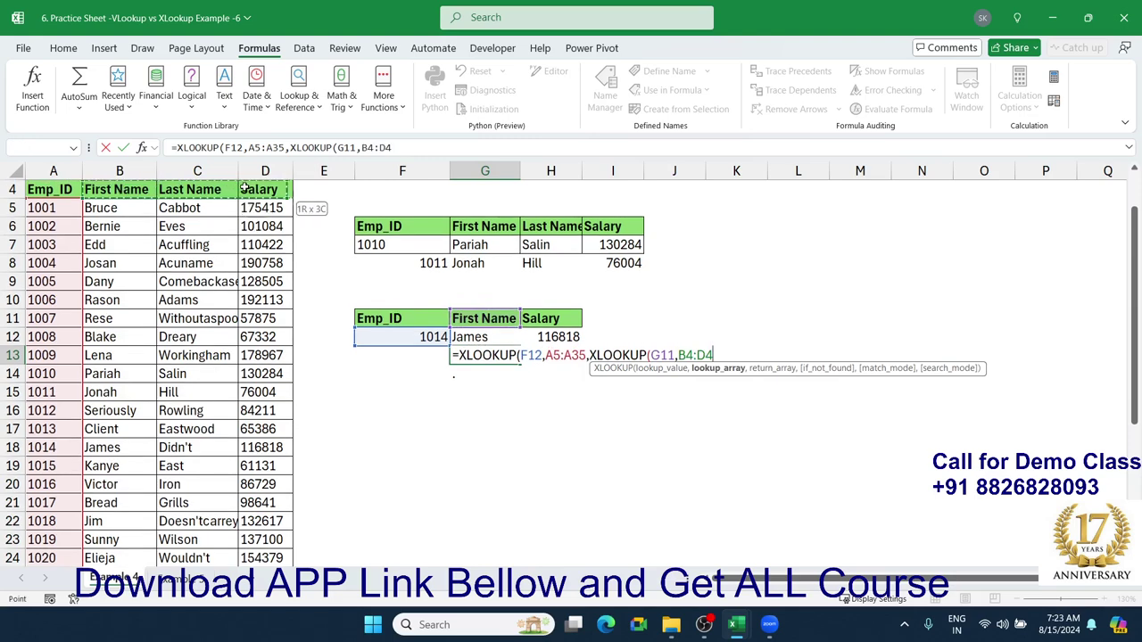
type(",")
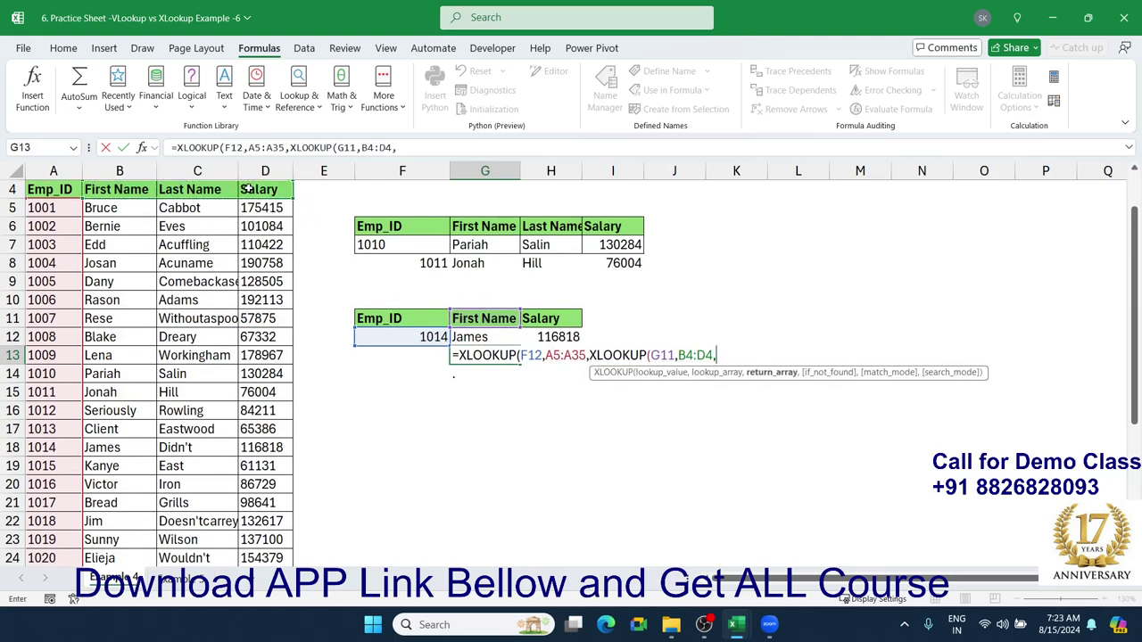
left_click(108, 210)
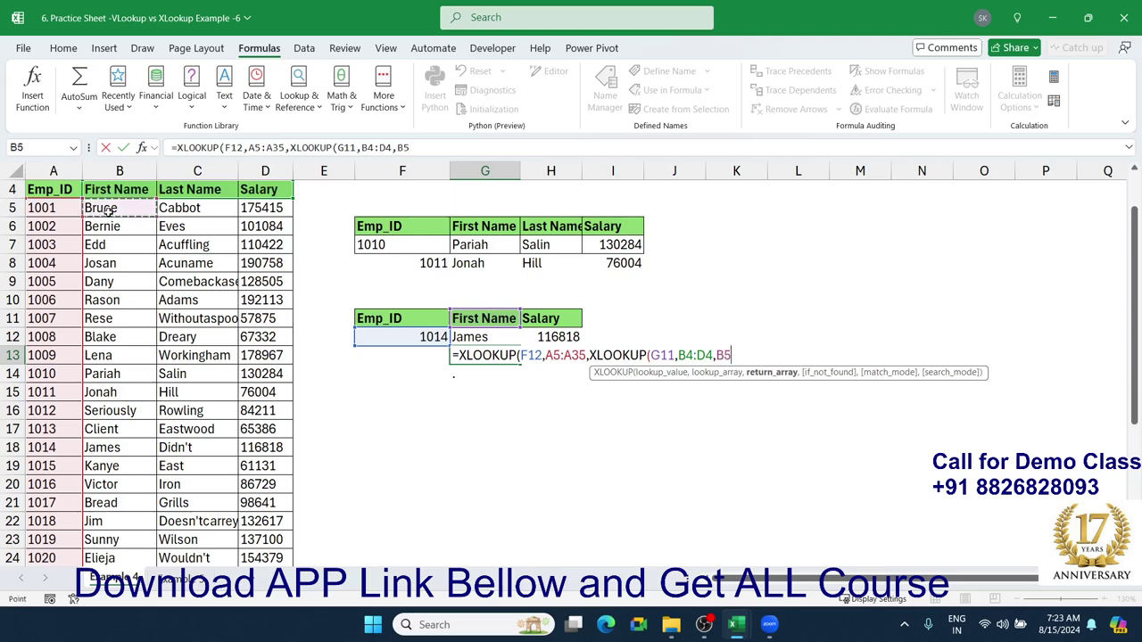
key("ctrl+shift+Right")
key("ctrl+shift+Down")
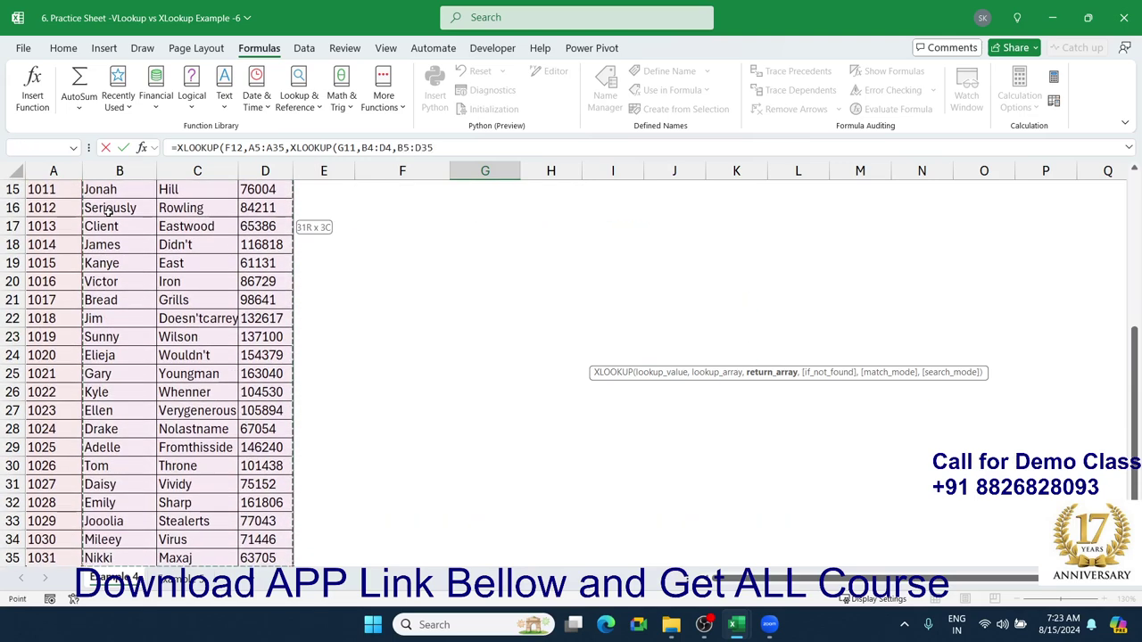
type(")")
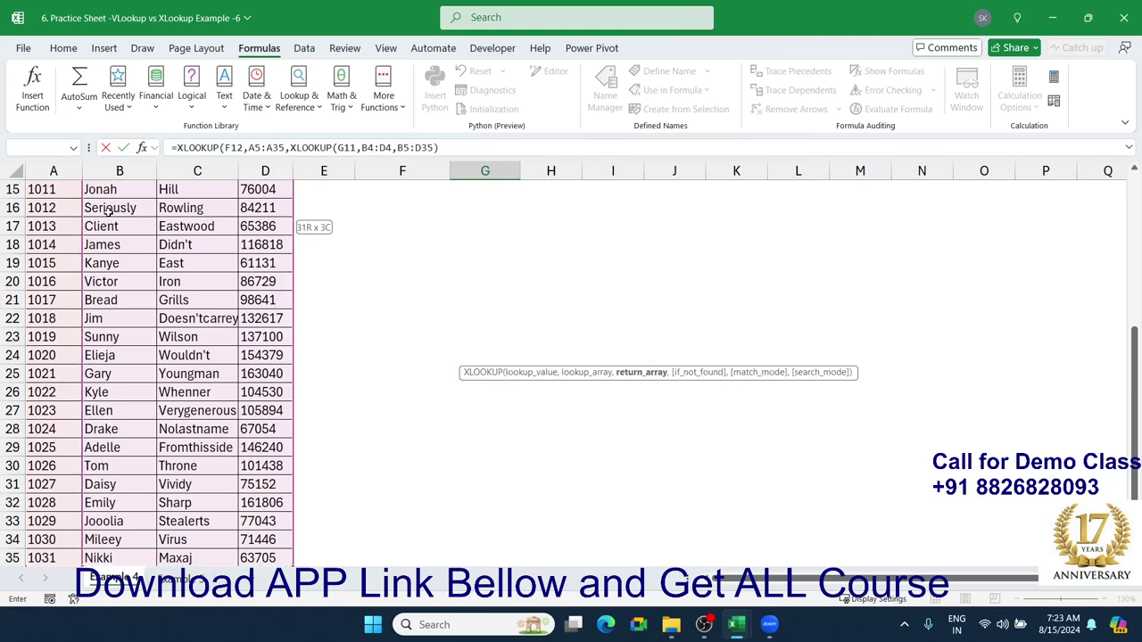
type(")")
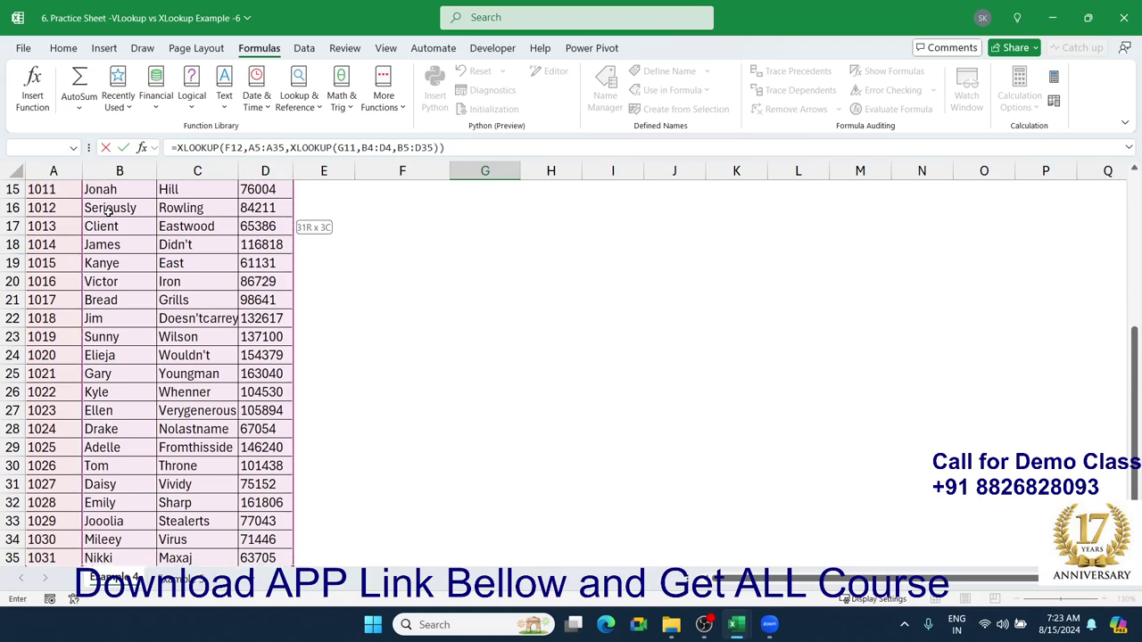
key("Return")
scroll(125, 266, "up", 5)
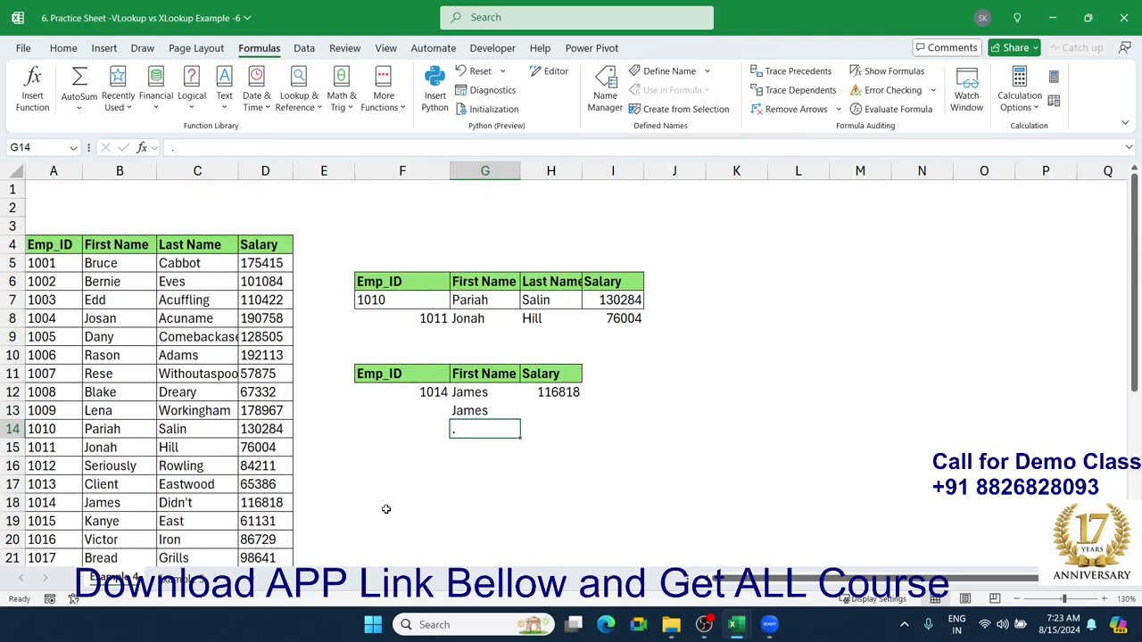
Step: In G13's formula, anchor the lookup value as $F12 and the lookup range as $A$5:$A$35
left_click(478, 409)
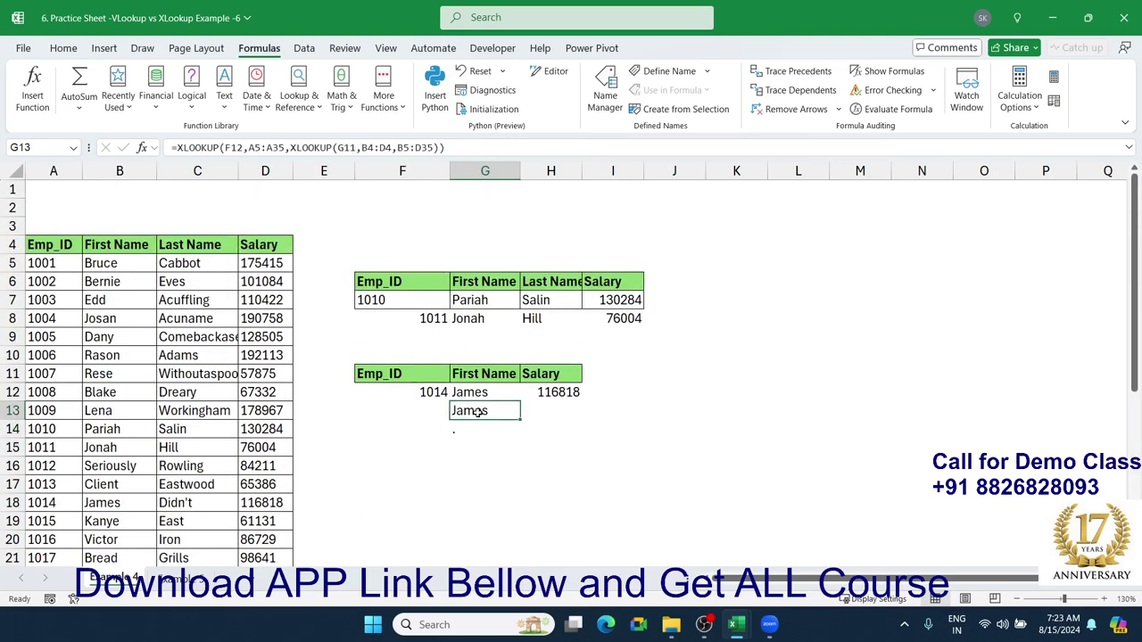
double_click(477, 411)
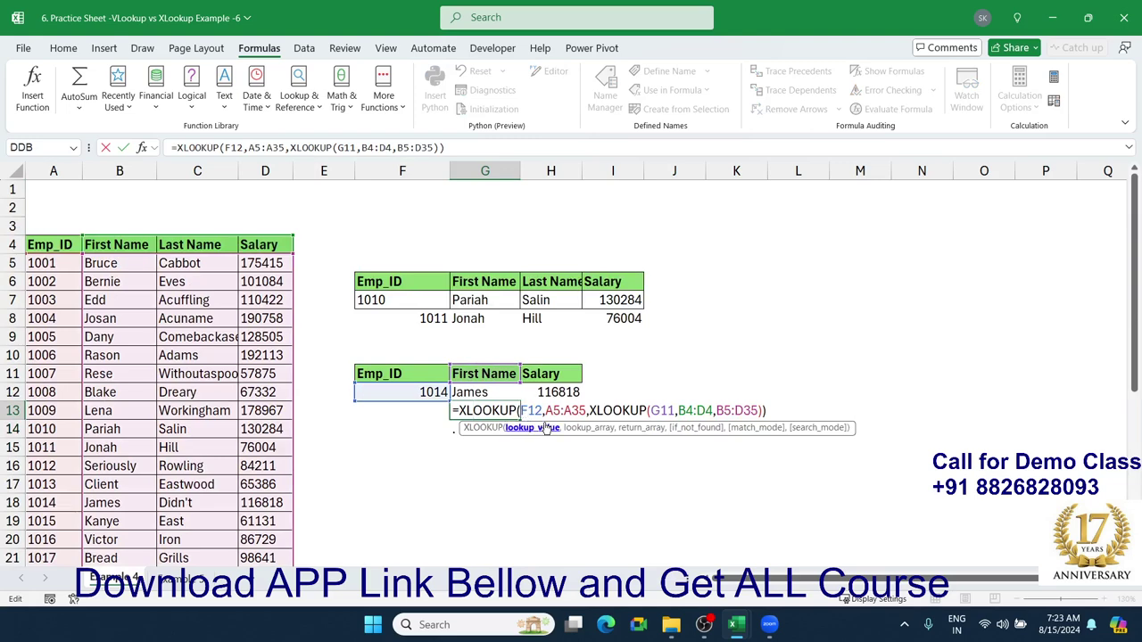
type("$")
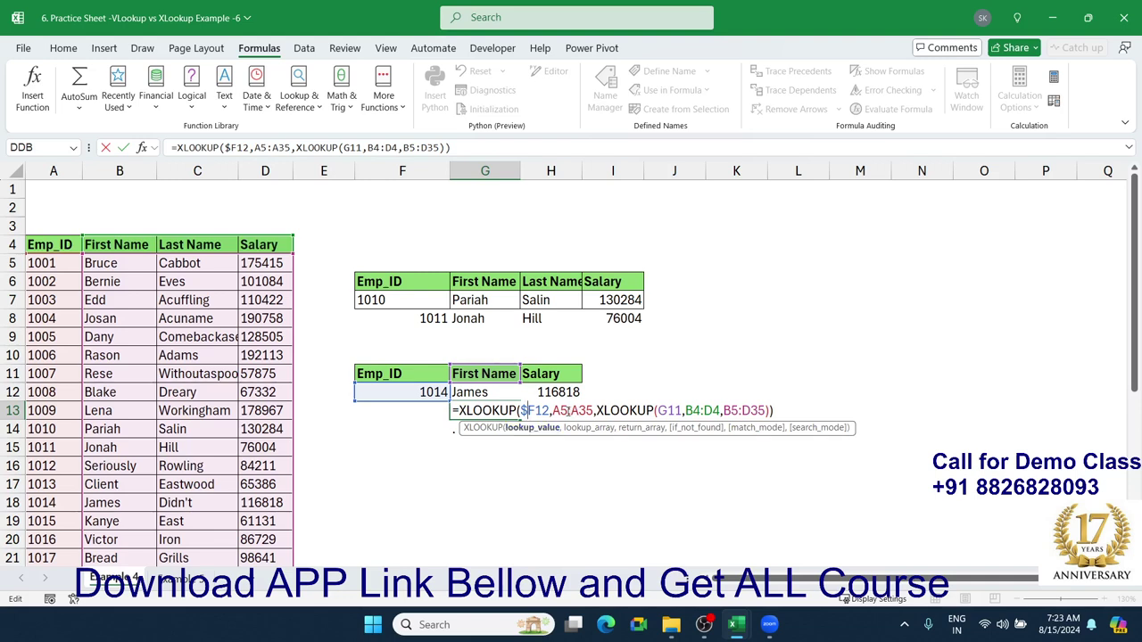
left_click(563, 410)
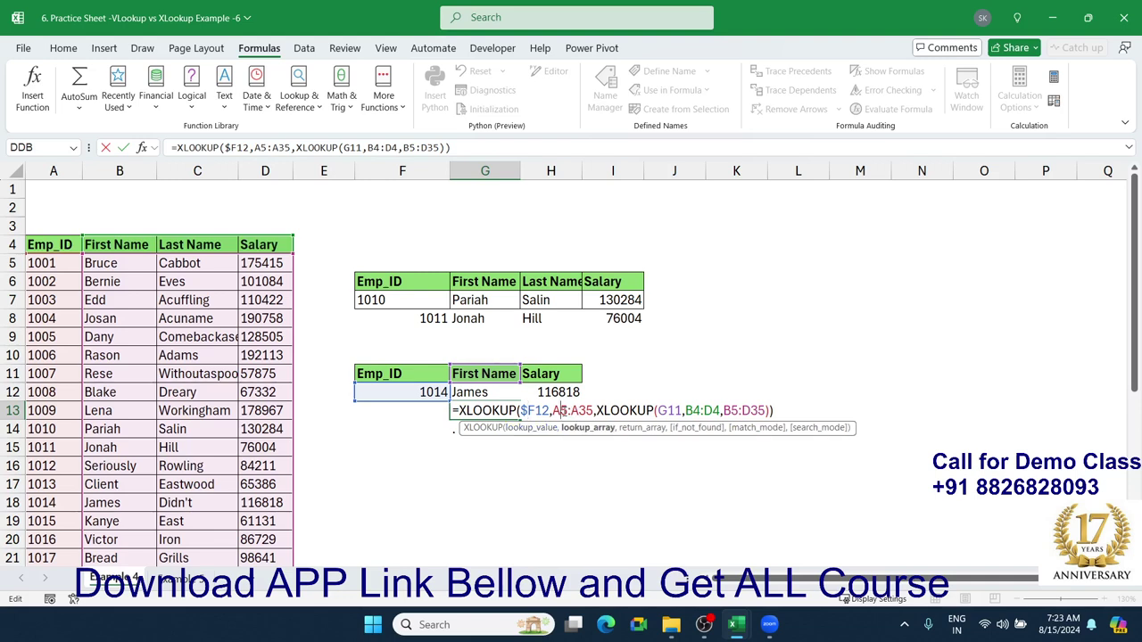
key("F4")
left_click(605, 410)
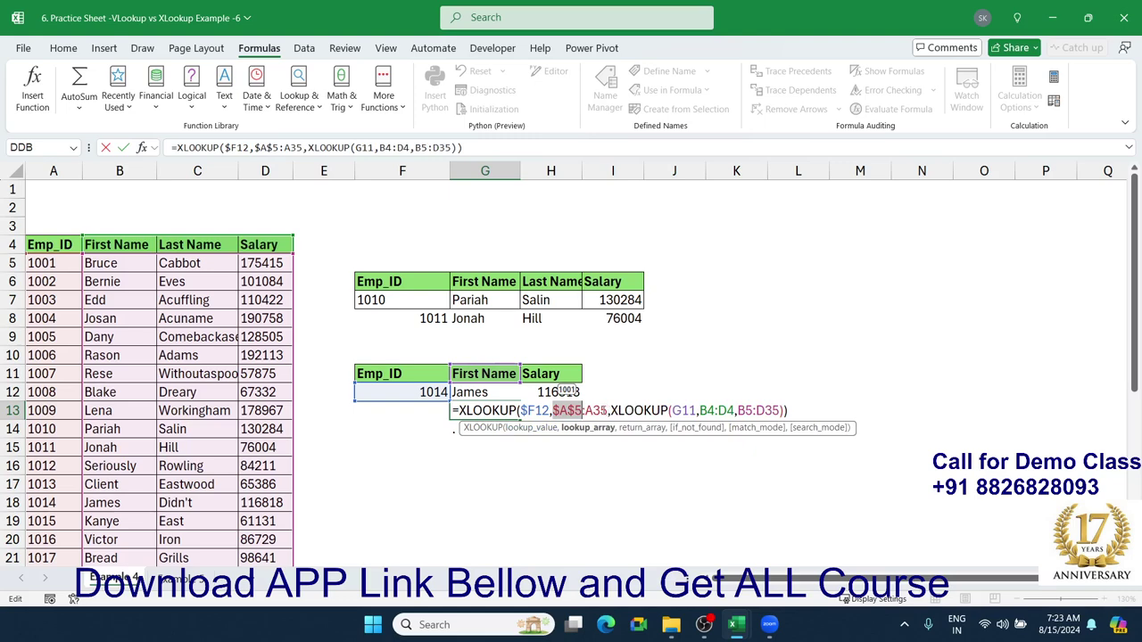
key("F4")
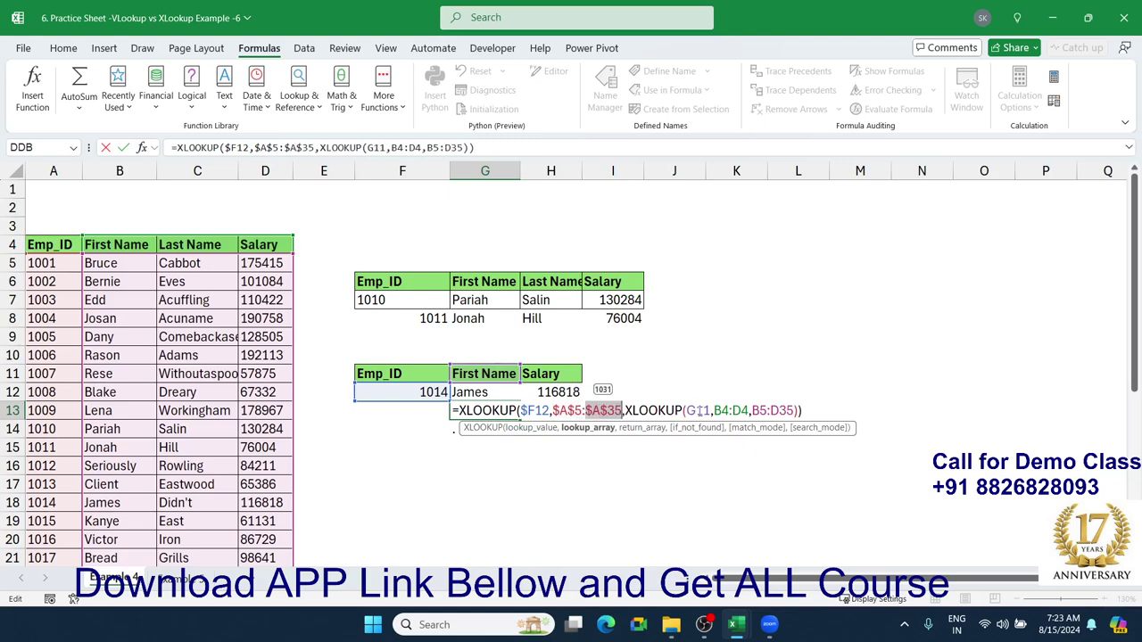
Step: Anchor G$11, $B$4:$D$4 and $B$5:$D$35, and confirm G13 still returns James
left_click(697, 410)
type("$")
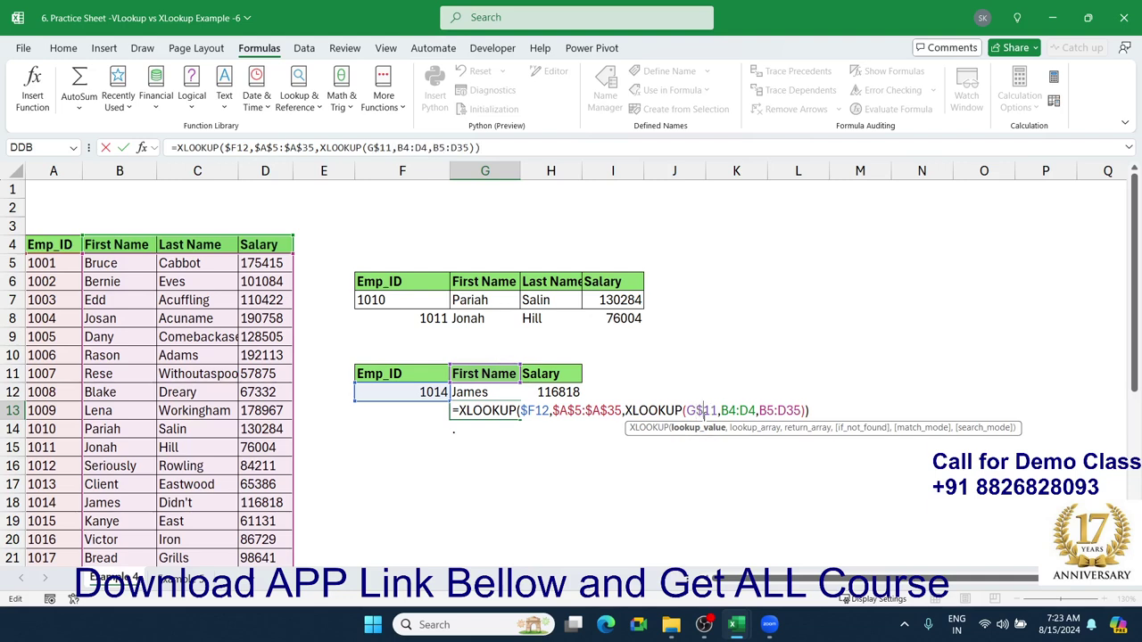
left_click(726, 411)
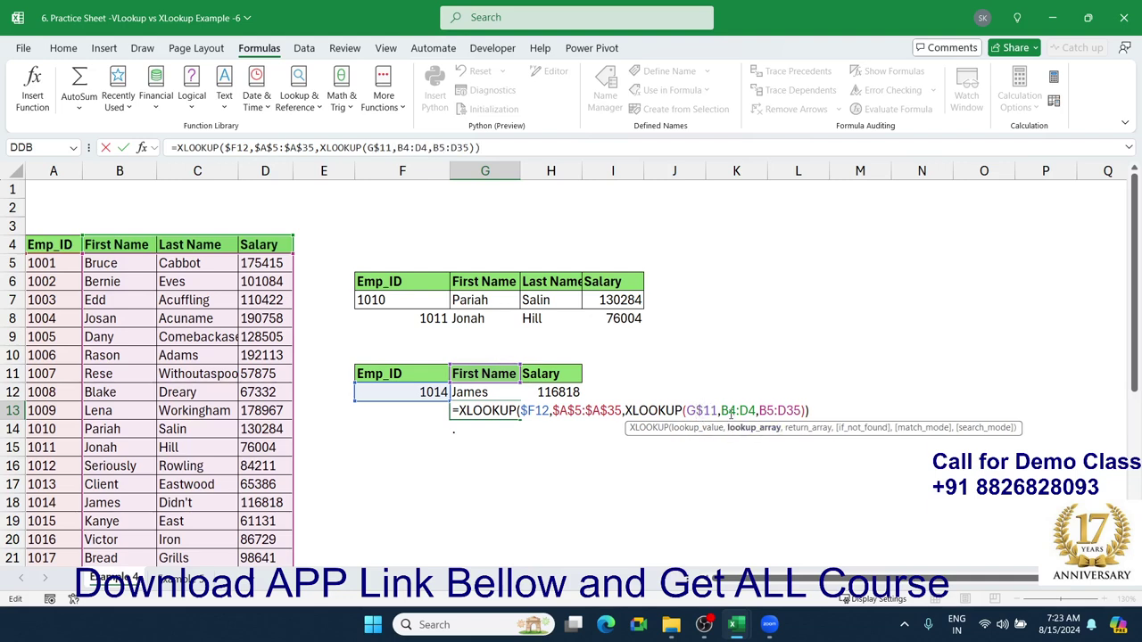
key("F4")
left_click(765, 410)
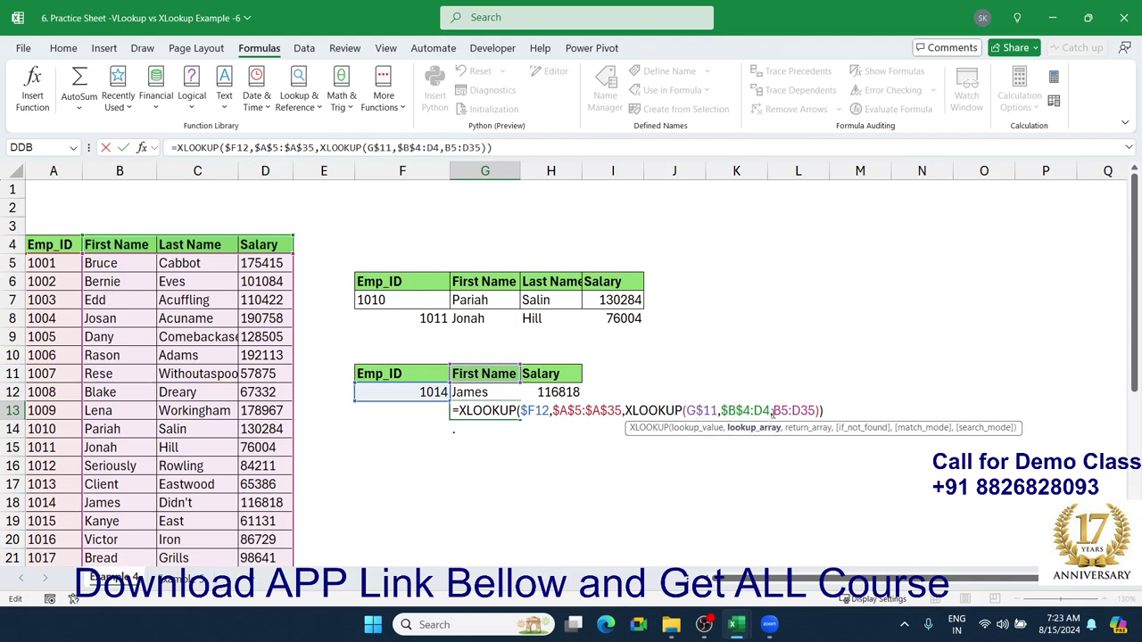
key("F4")
left_click(799, 410)
key("F4")
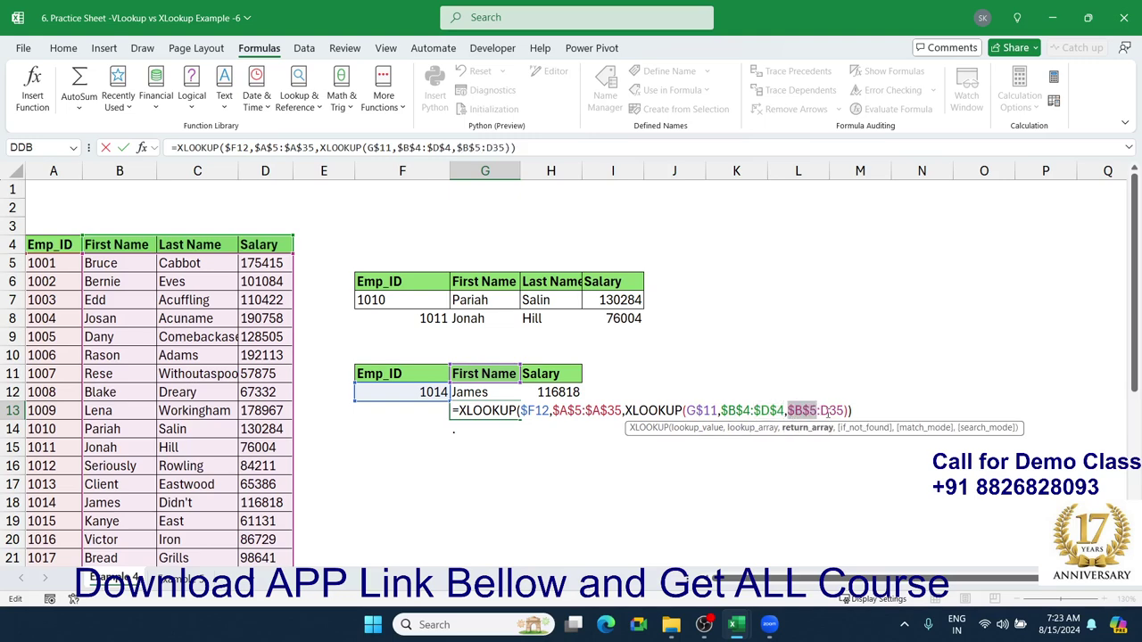
left_click(829, 410)
key("F4")
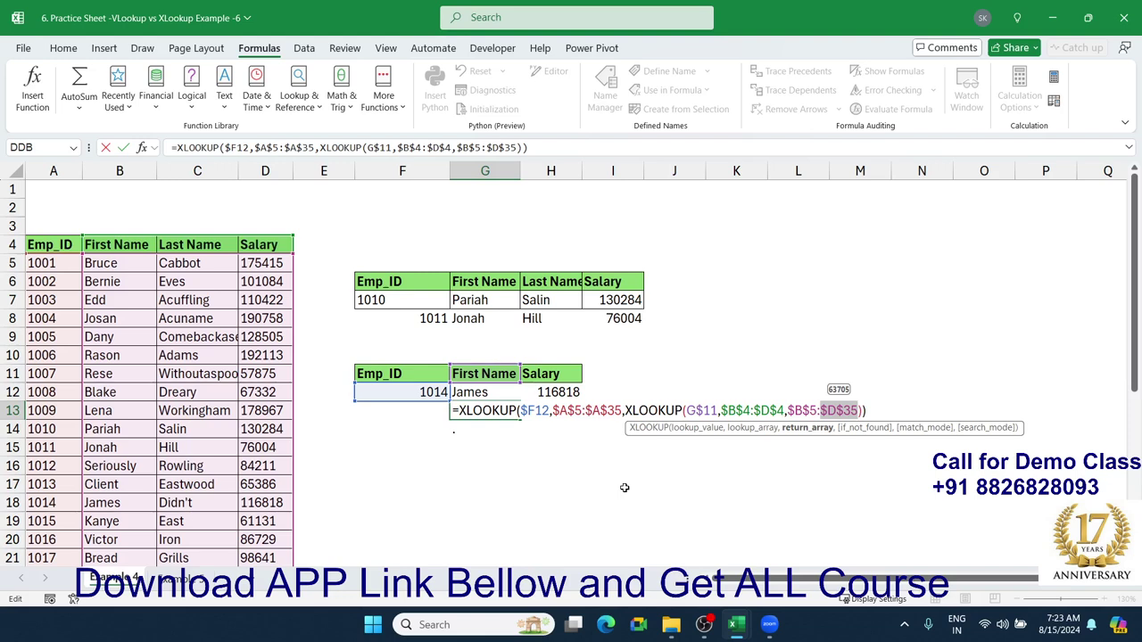
key("Return")
left_click(512, 411)
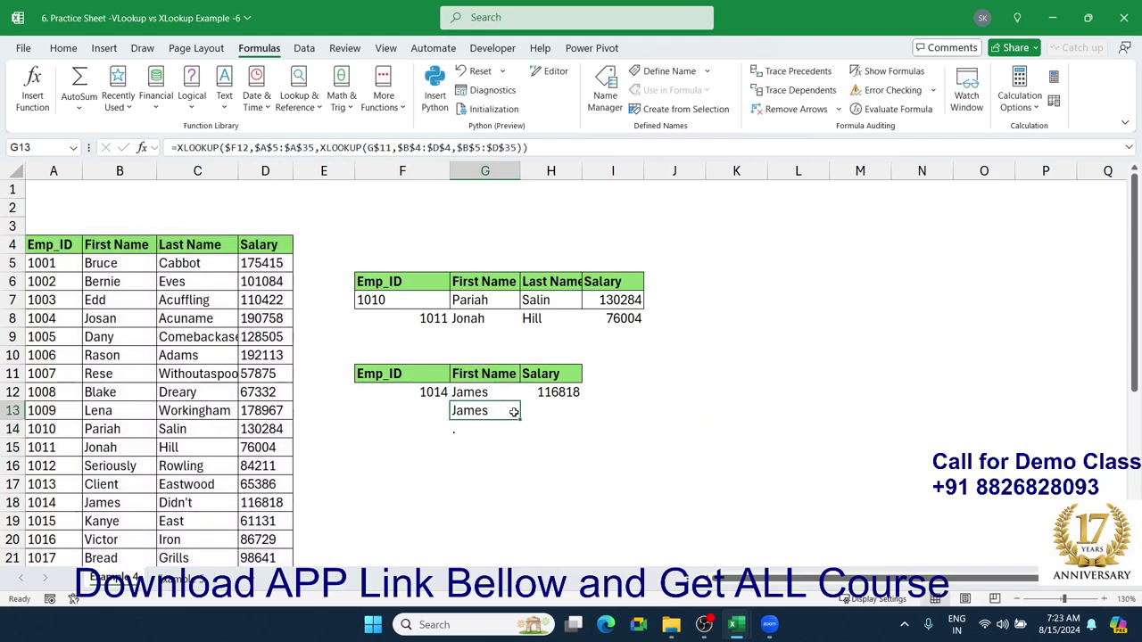
Step: Undo the copy into H13 and change G13's header reference to G$11:H$11
left_click_drag(519, 419, 571, 415)
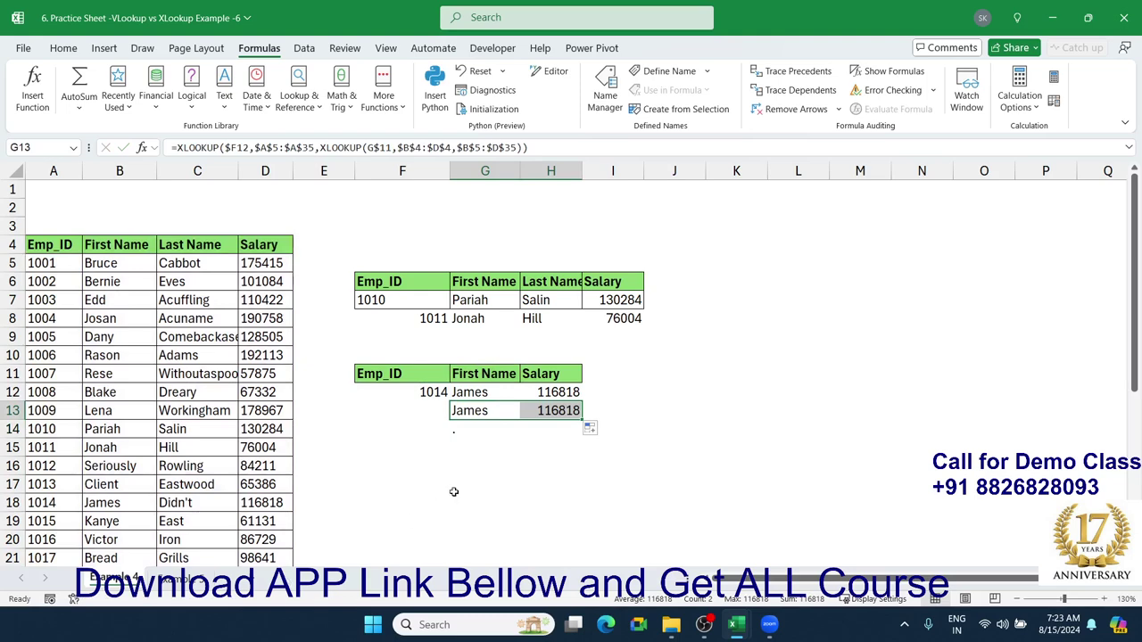
key("ctrl+z")
double_click(487, 413)
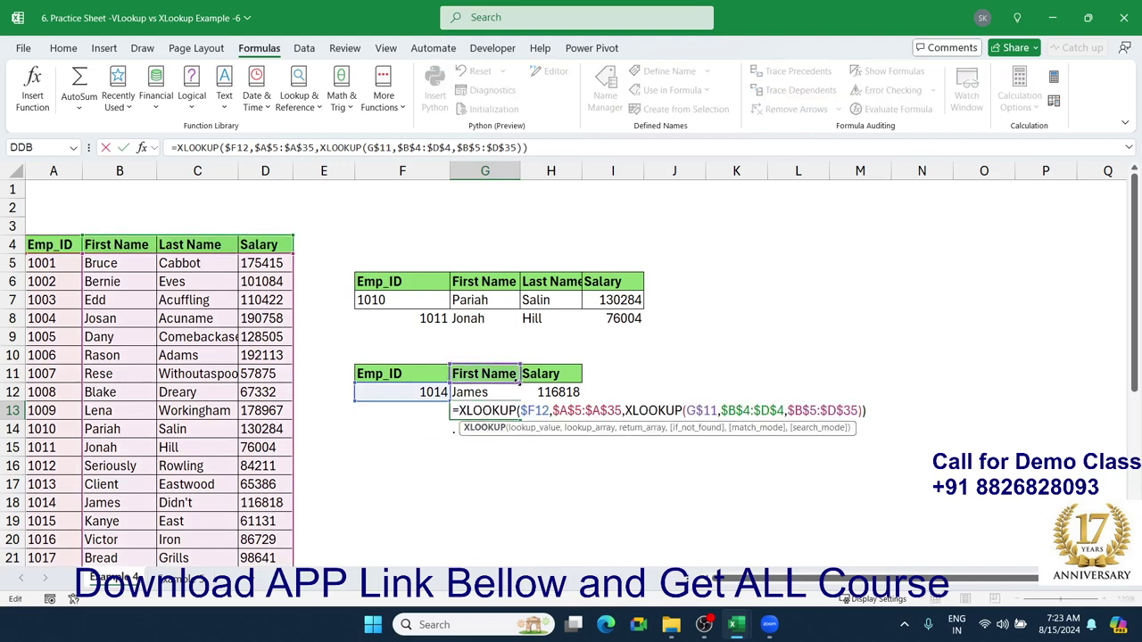
left_click_drag(521, 381, 559, 381)
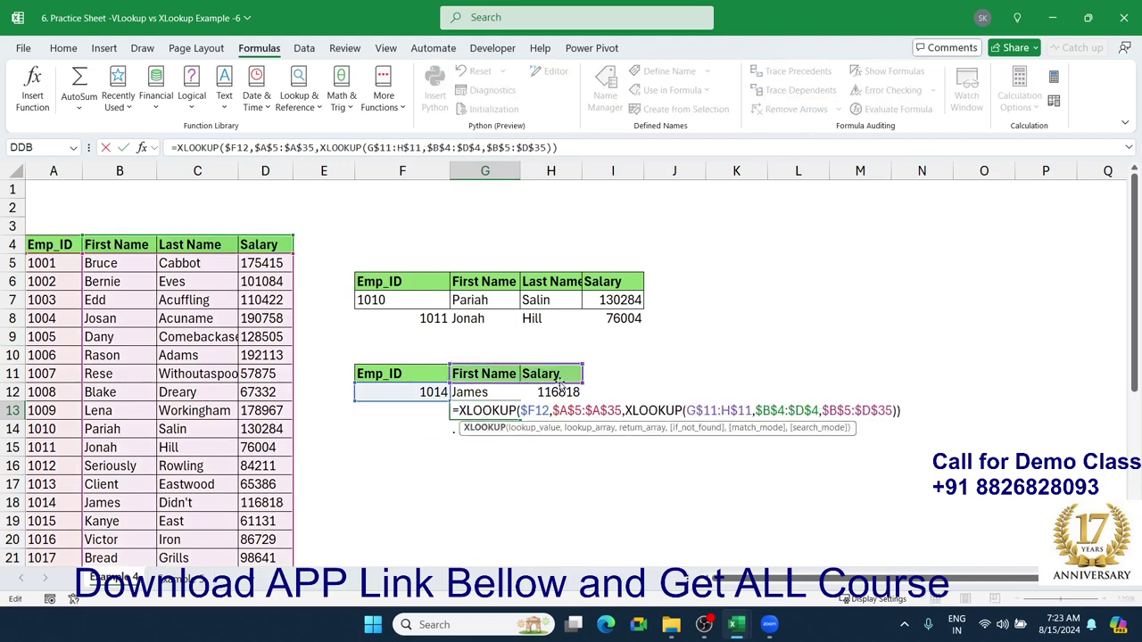
key("Return")
Step: Enter the formula across G13:H13 as an array, returning James and 116818
left_click_drag(500, 413, 538, 410)
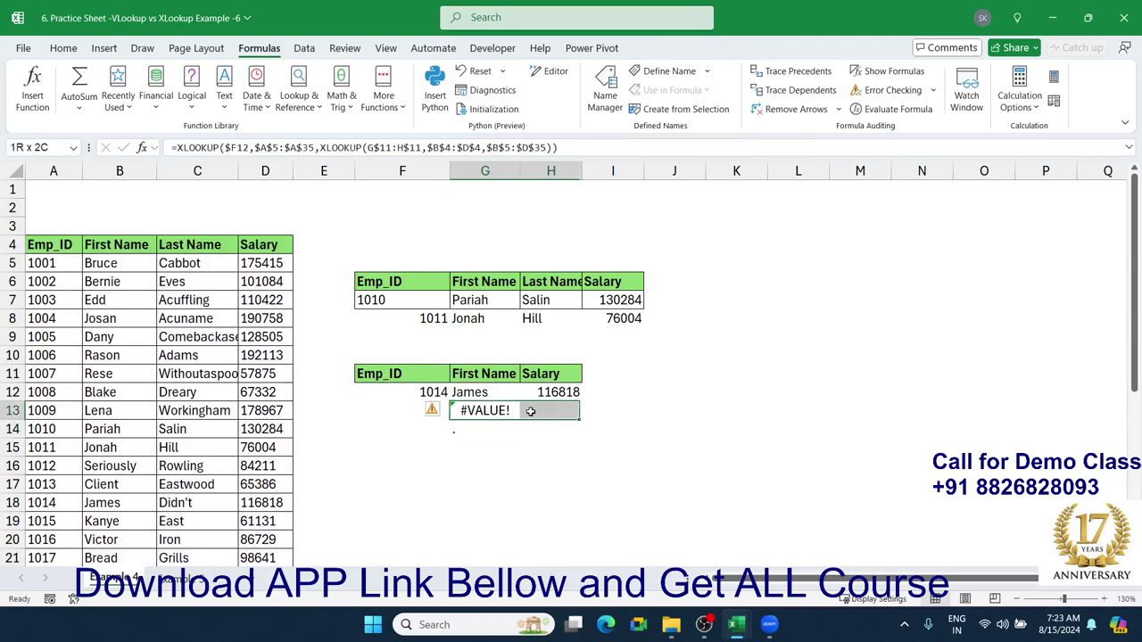
key("F2")
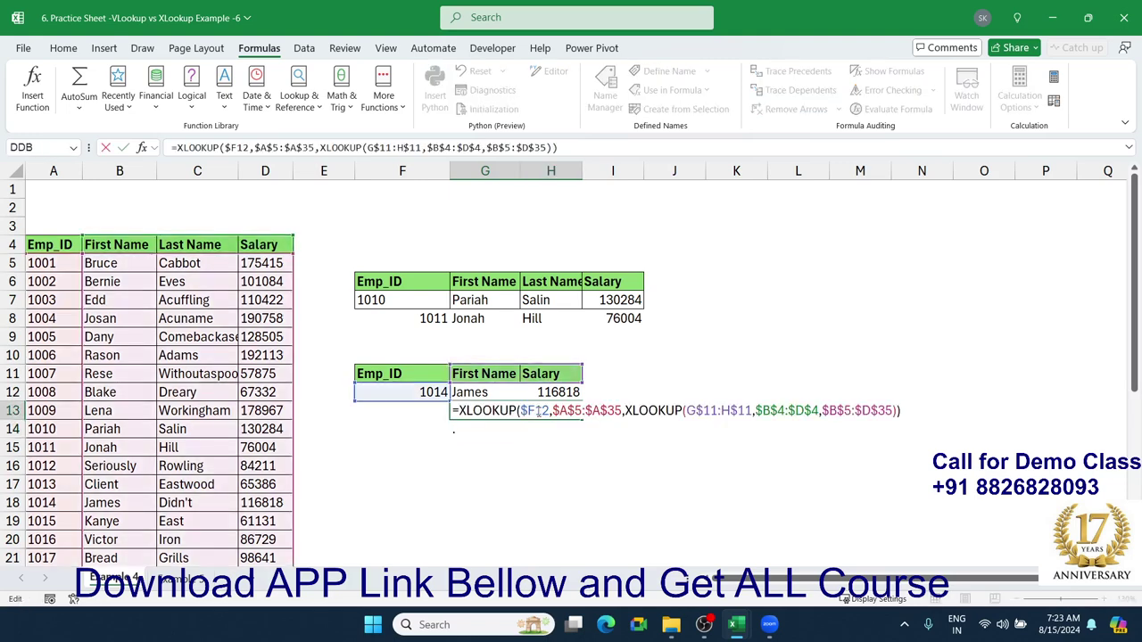
key("ctrl+shift+Return")
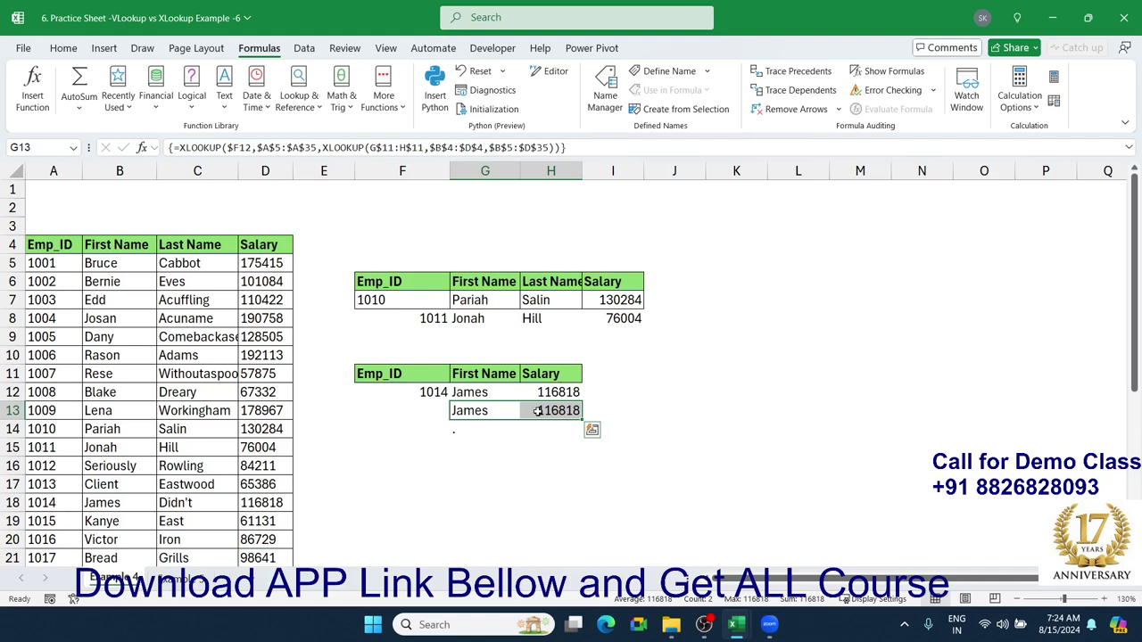
left_click(457, 225)
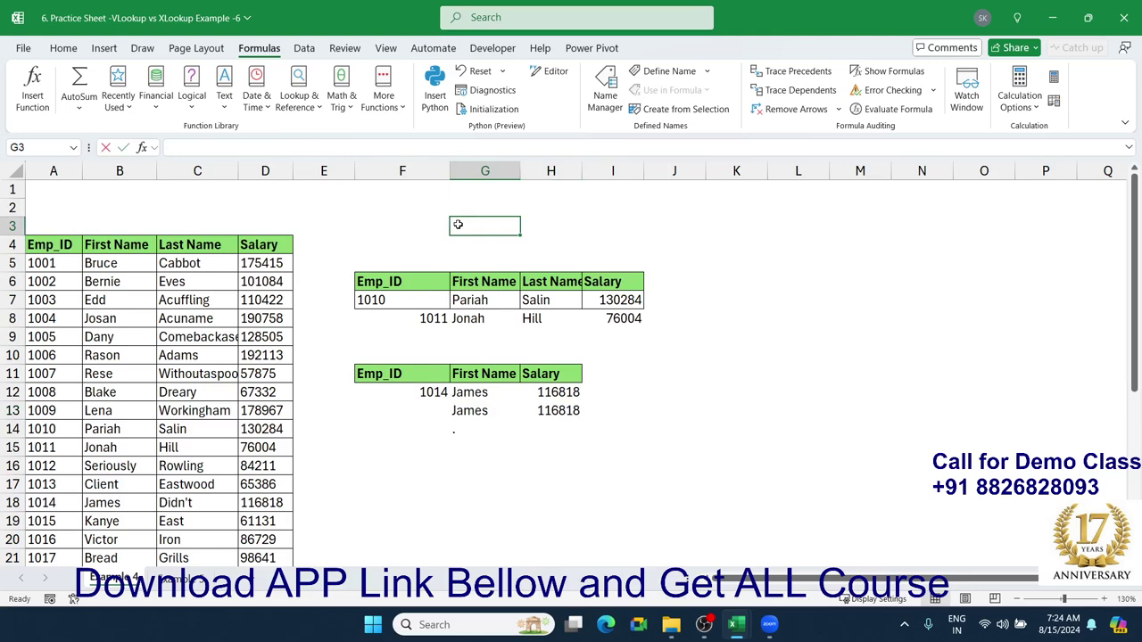
type("88025793")
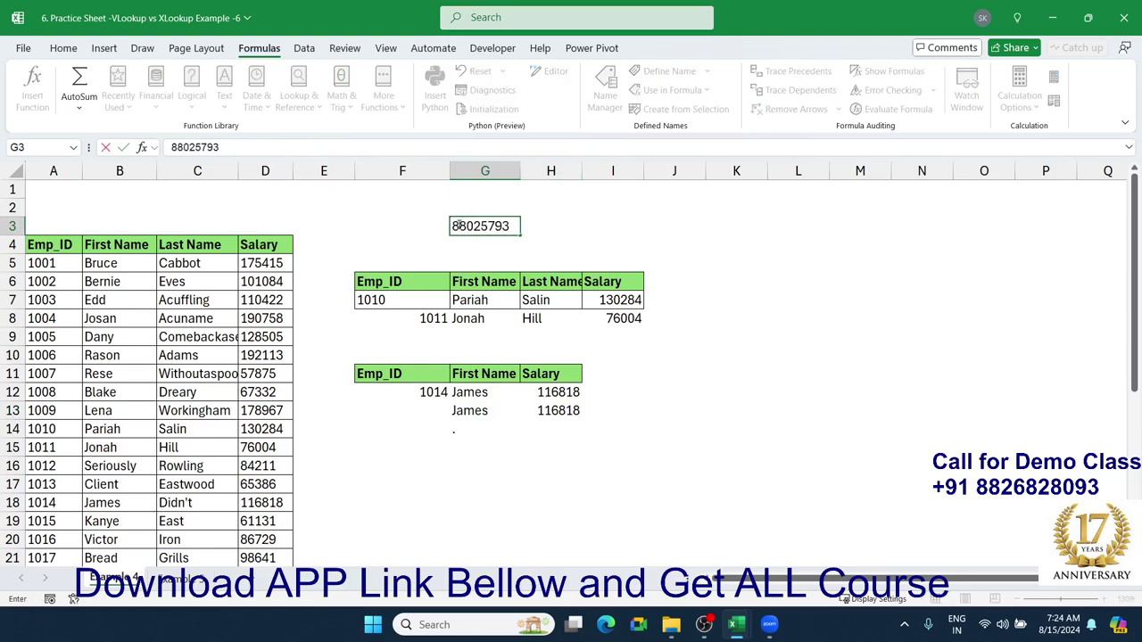
type("88")
key("Escape")
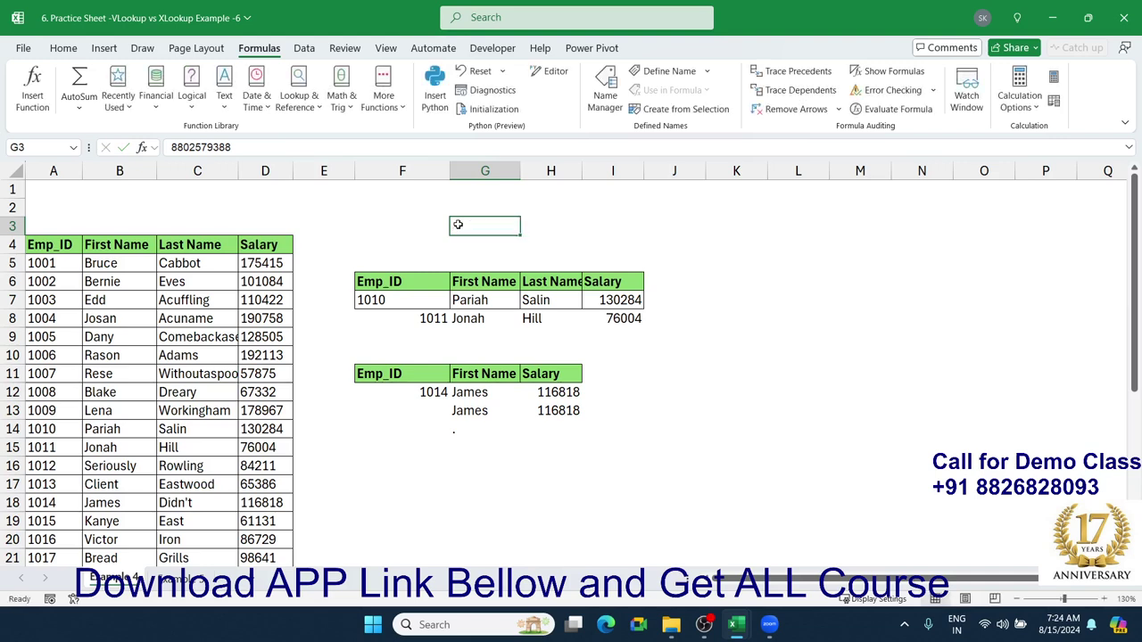
key("alt")
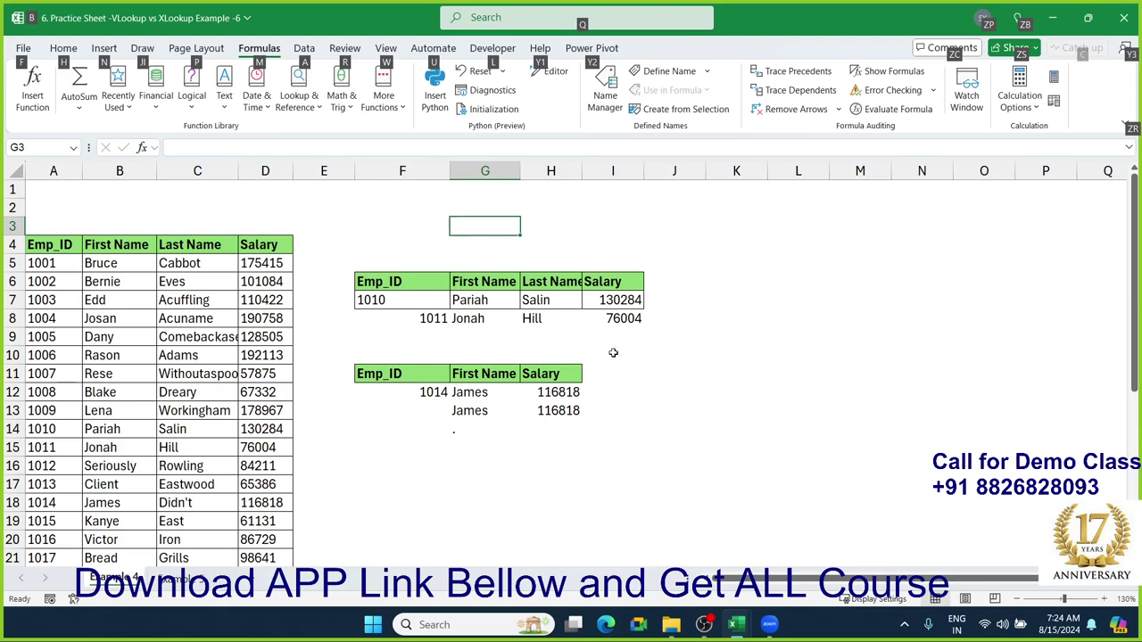
left_click(651, 349)
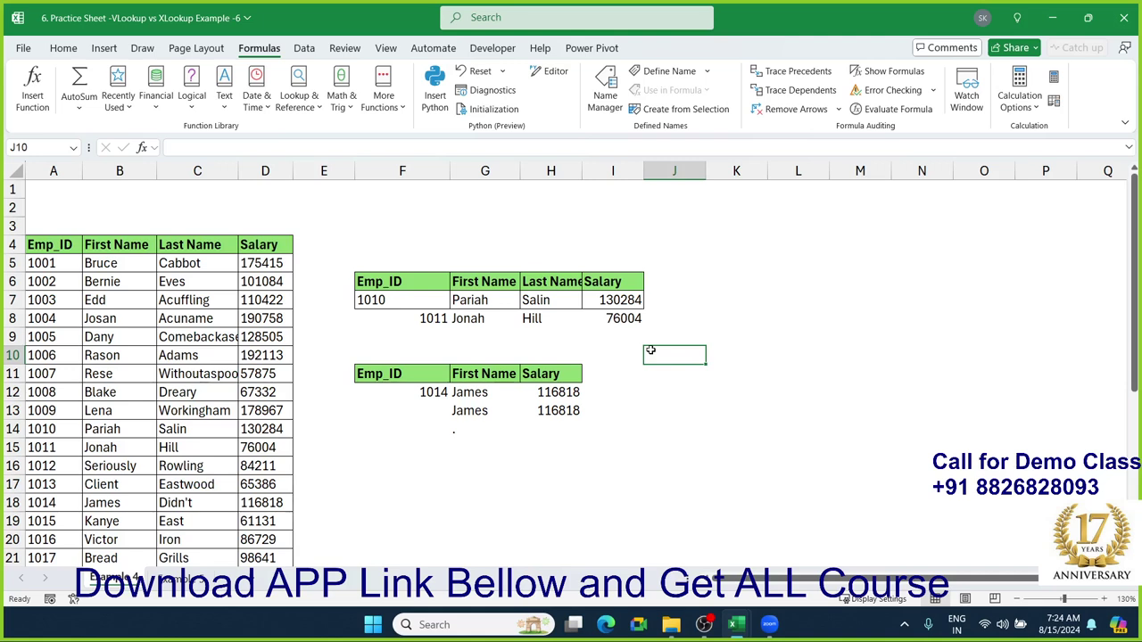